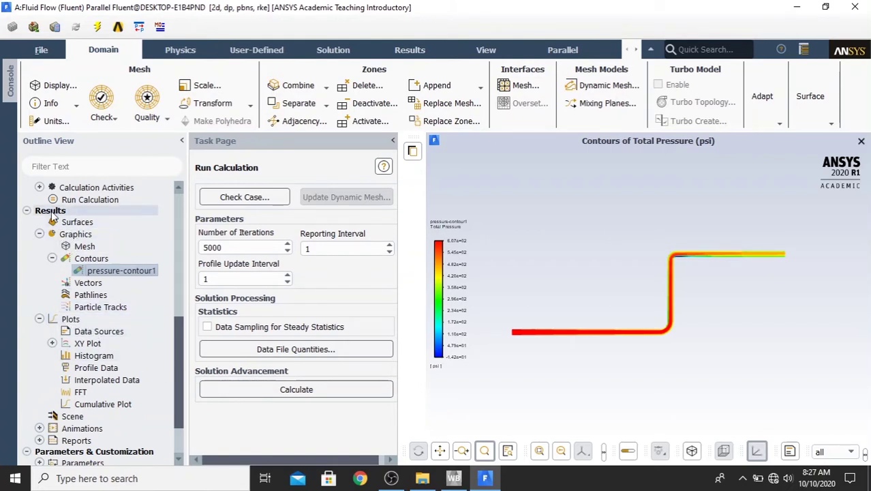
# Start a new Line/Rake surface and set its starting x coordinate to 0
pyautogui.click(77, 225)
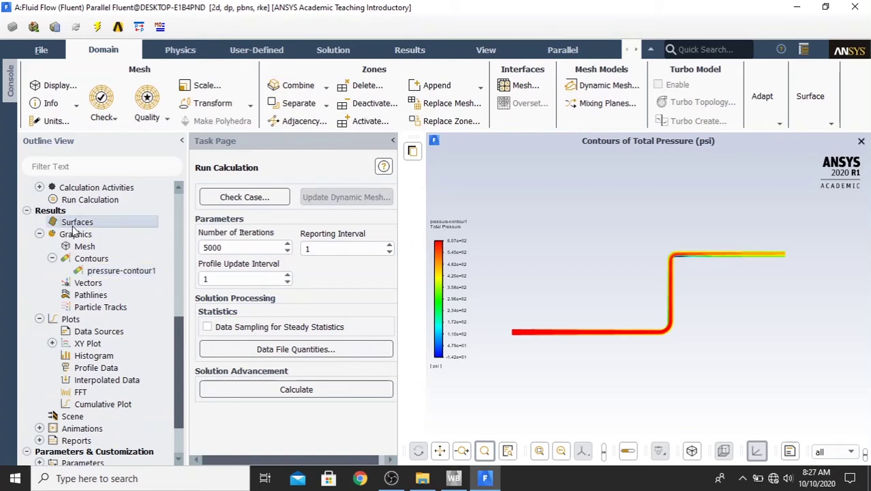
pyautogui.rightClick(80, 225)
pyautogui.moveTo(103, 243)
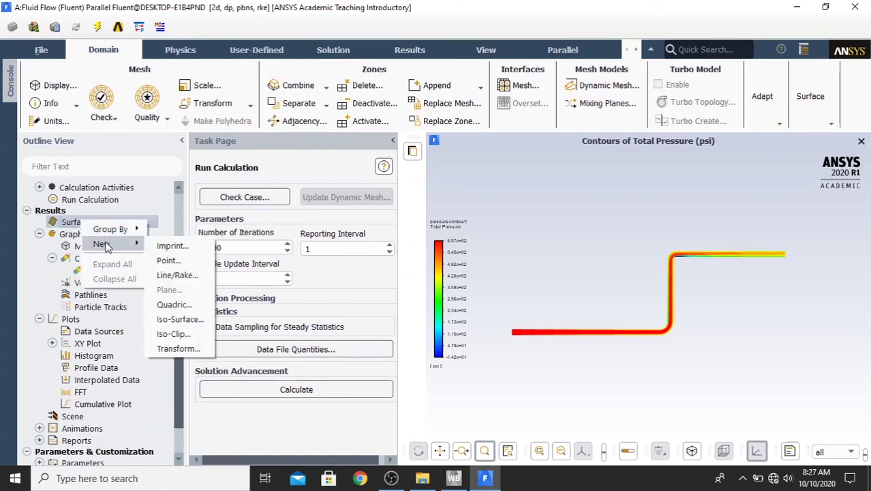
pyautogui.click(177, 275)
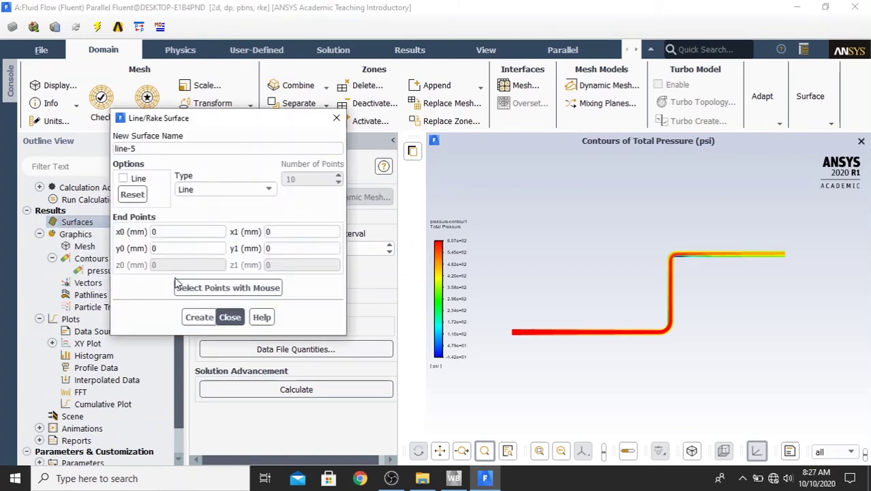
pyautogui.moveTo(201, 124); pyautogui.dragTo(362, 126)
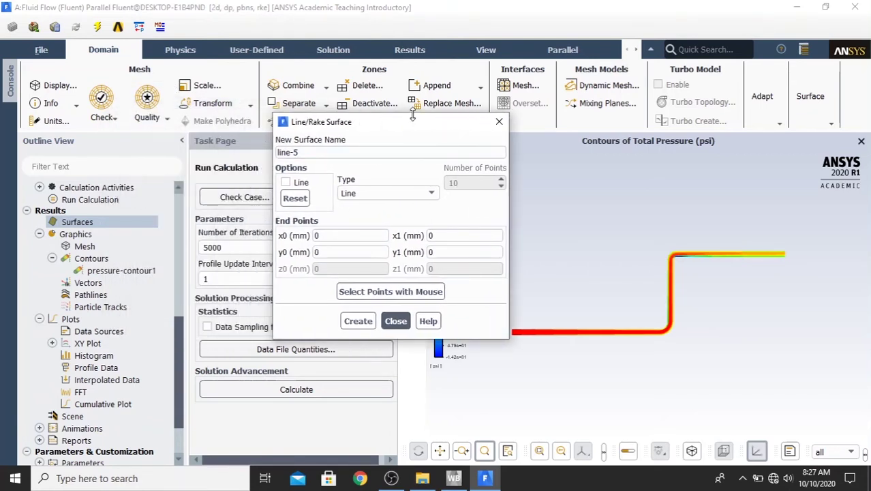
pyautogui.click(331, 235)
pyautogui.moveTo(344, 126); pyautogui.dragTo(259, 142)
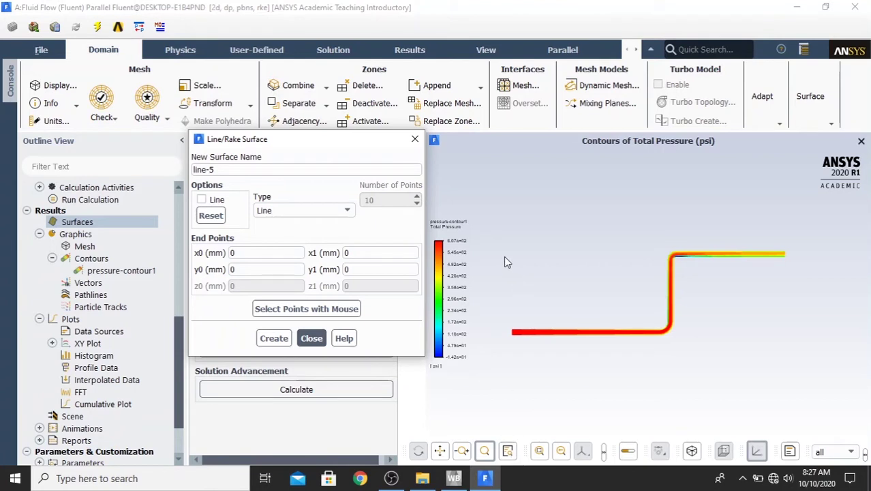
# Set y0 to -50 and x1 to 2000 mm, then create line-5
pyautogui.moveTo(509, 244); pyautogui.dragTo(791, 354)
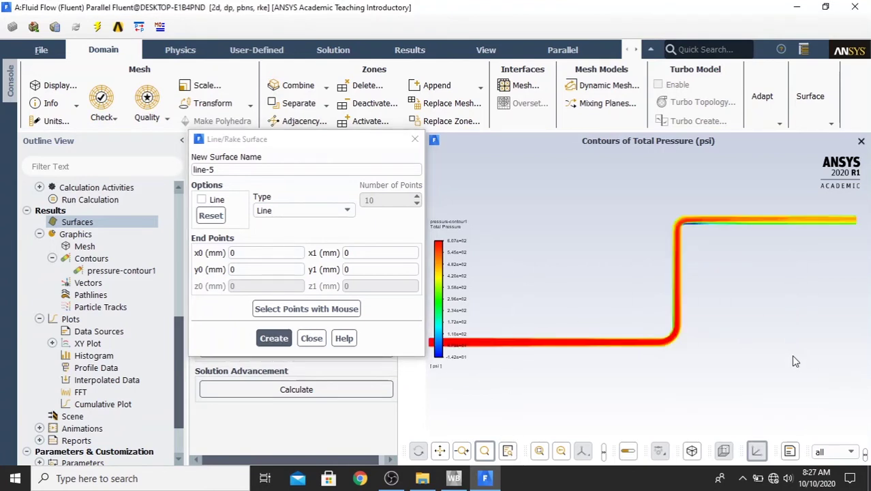
pyautogui.click(250, 270)
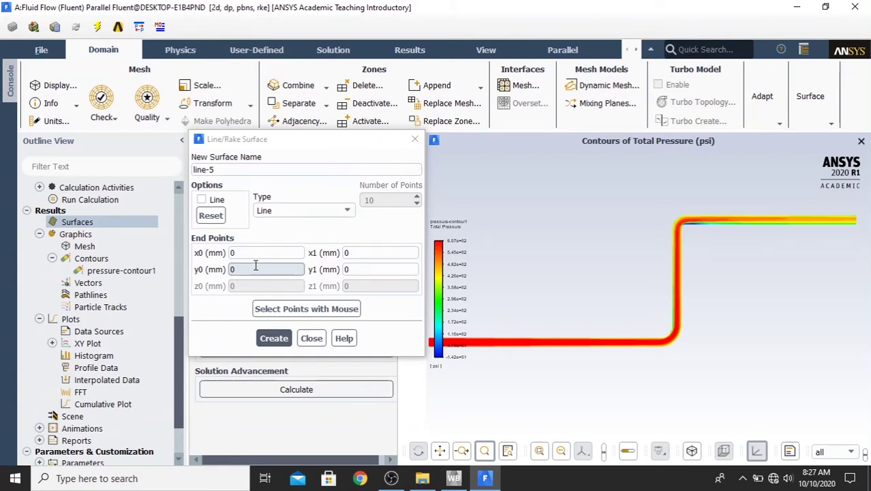
pyautogui.moveTo(254, 269); pyautogui.dragTo(197, 270)
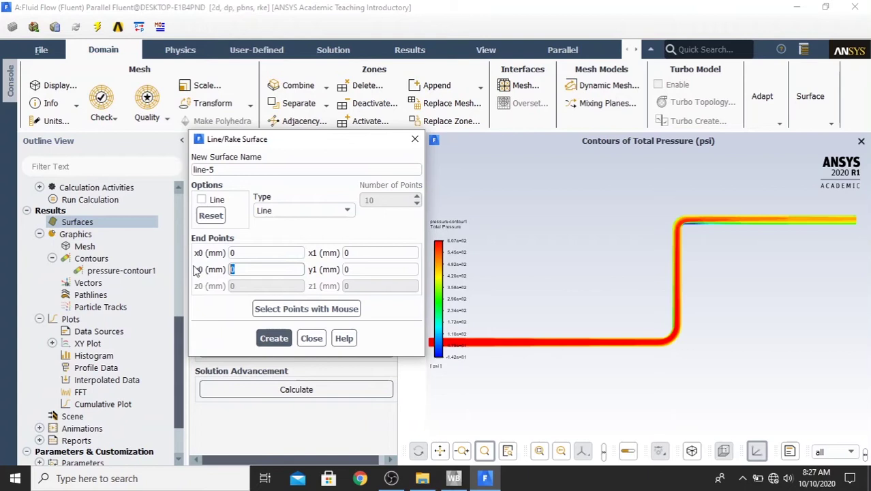
pyautogui.write('-50')
pyautogui.moveTo(318, 147); pyautogui.dragTo(232, 126)
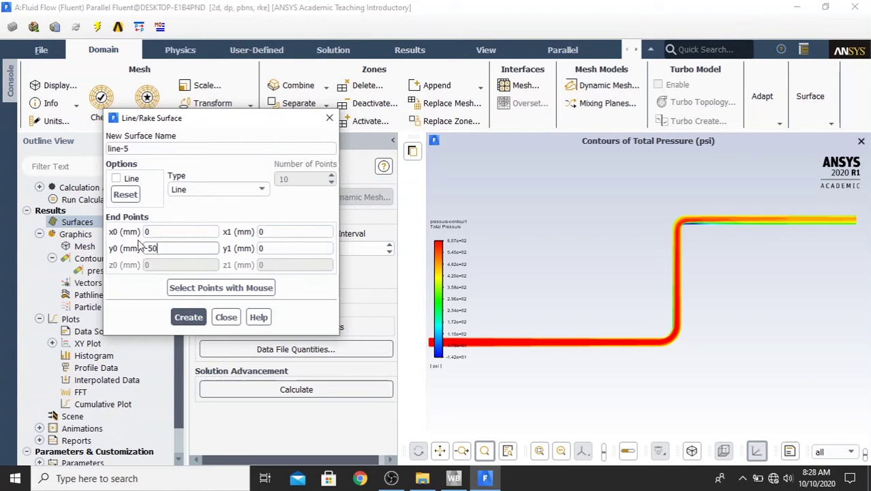
pyautogui.doubleClick(279, 231)
pyautogui.write('2')
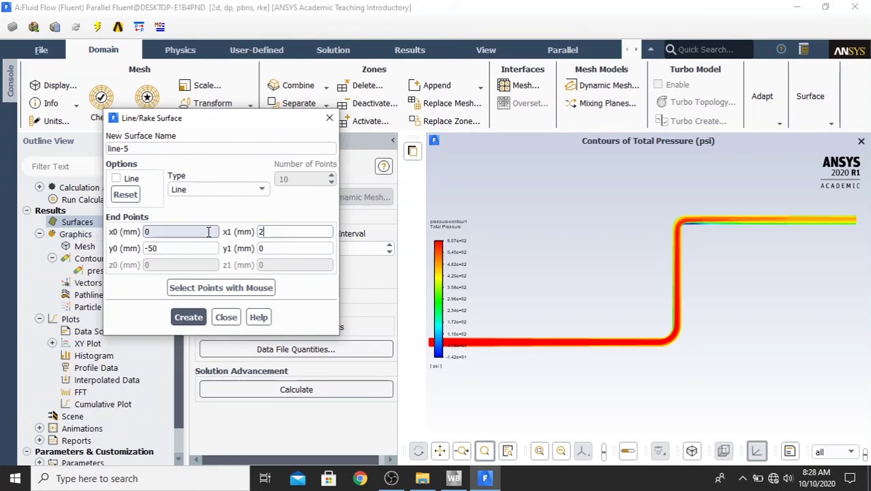
pyautogui.write('000')
pyautogui.click(188, 317)
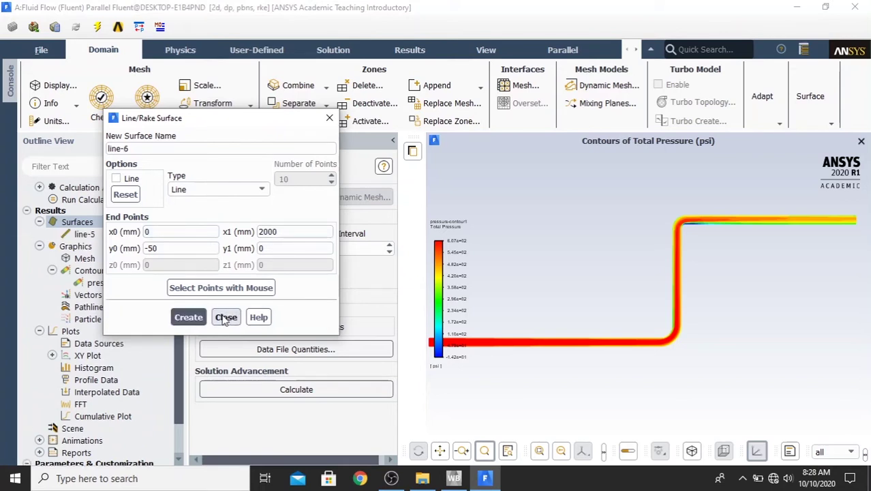
pyautogui.click(226, 317)
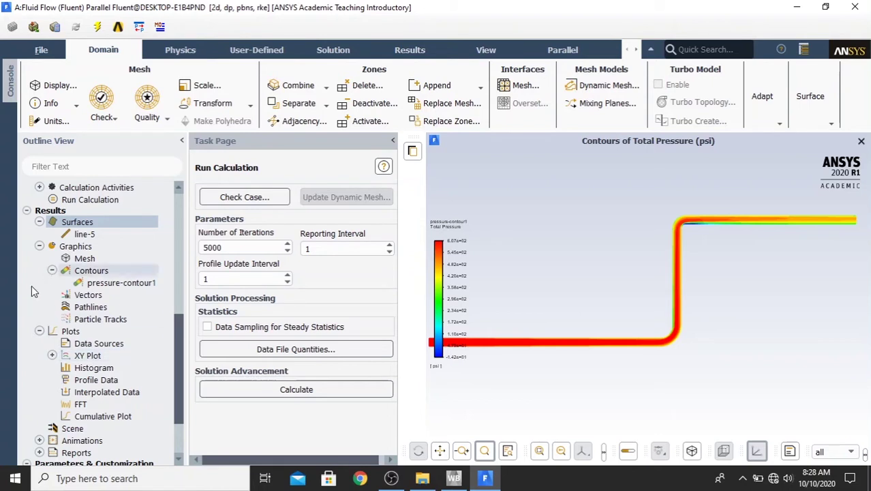
# Plot Total Pressure on the Y axis along line-5 in a new solution XY plot
pyautogui.click(88, 359)
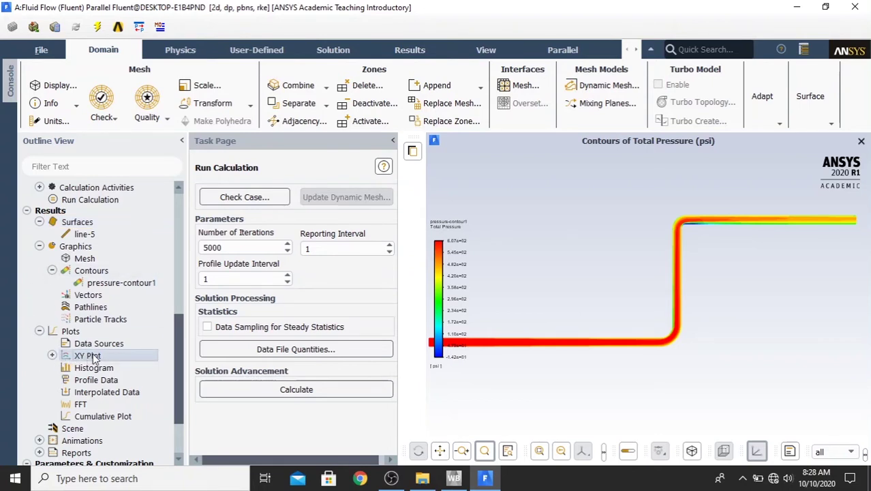
pyautogui.rightClick(80, 361)
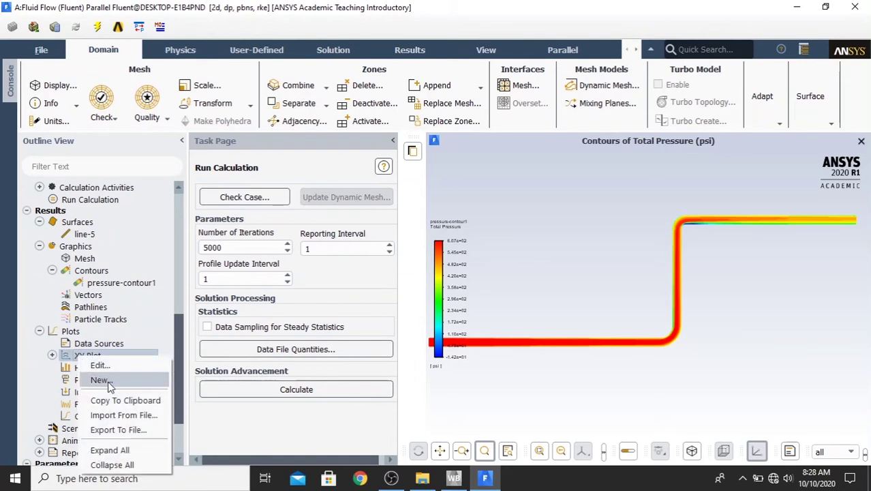
pyautogui.click(98, 379)
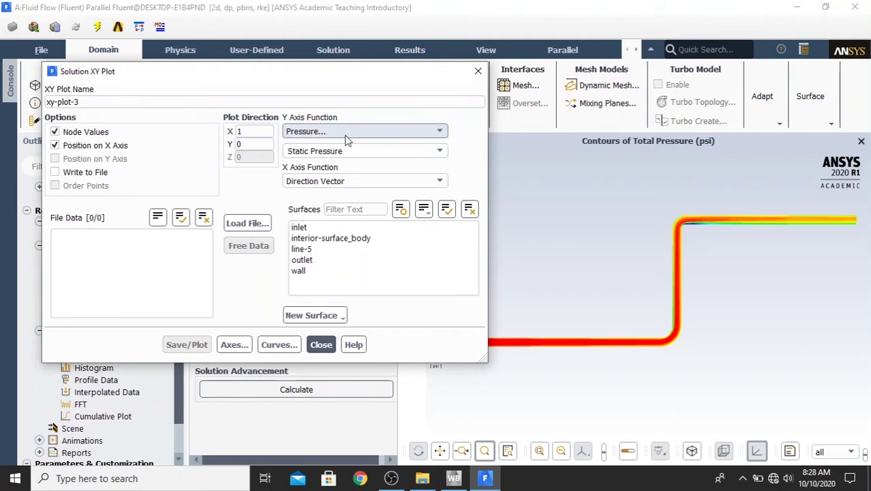
pyautogui.click(432, 149)
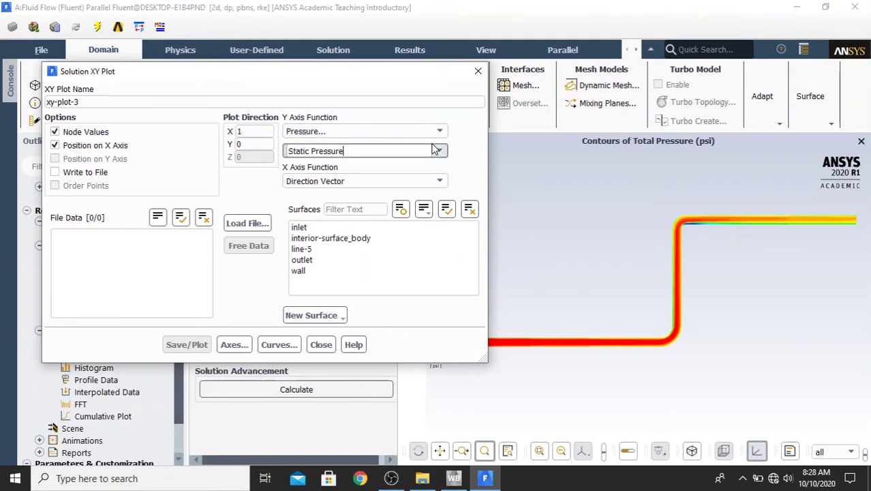
pyautogui.click(440, 150)
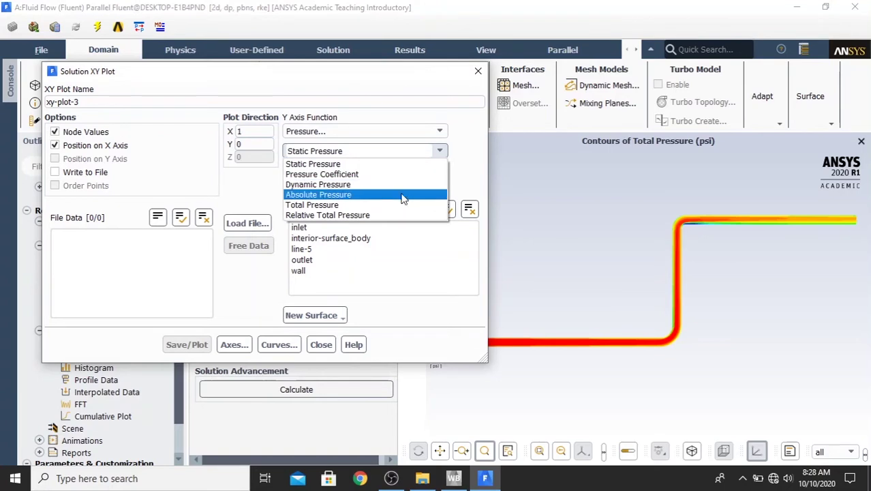
pyautogui.click(402, 211)
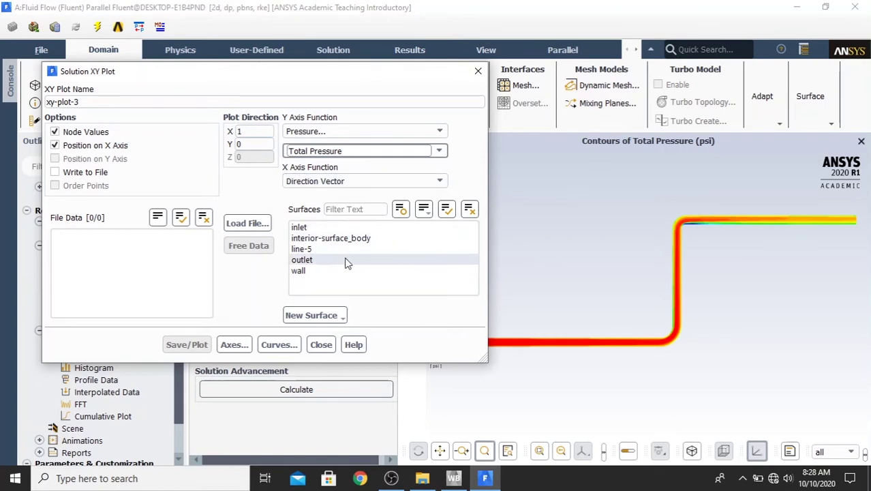
pyautogui.click(401, 251)
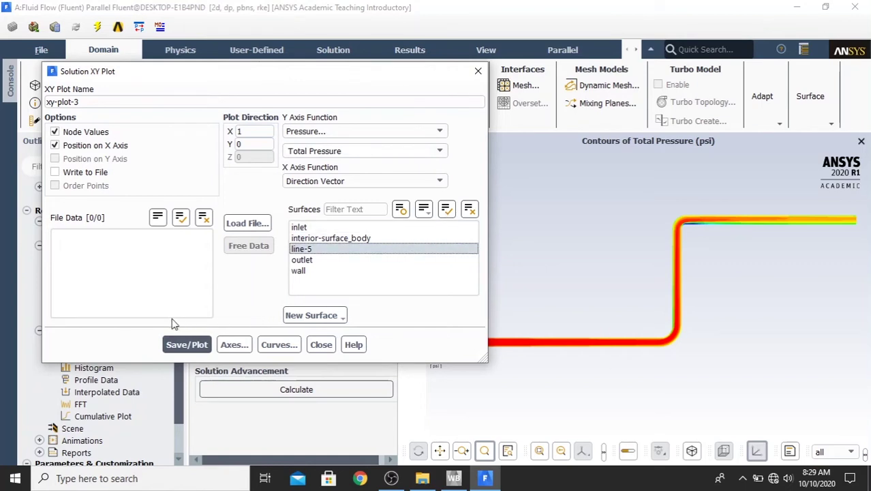
pyautogui.click(172, 341)
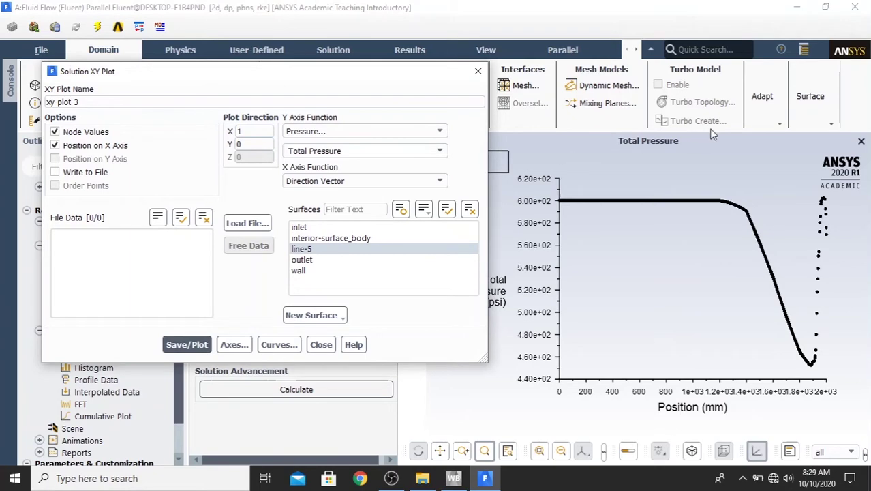
pyautogui.moveTo(344, 79); pyautogui.dragTo(255, 80)
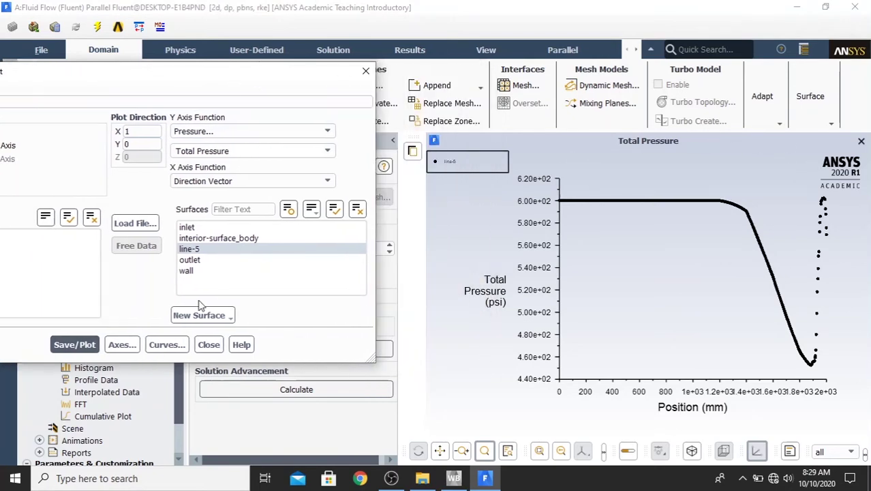
pyautogui.click(209, 344)
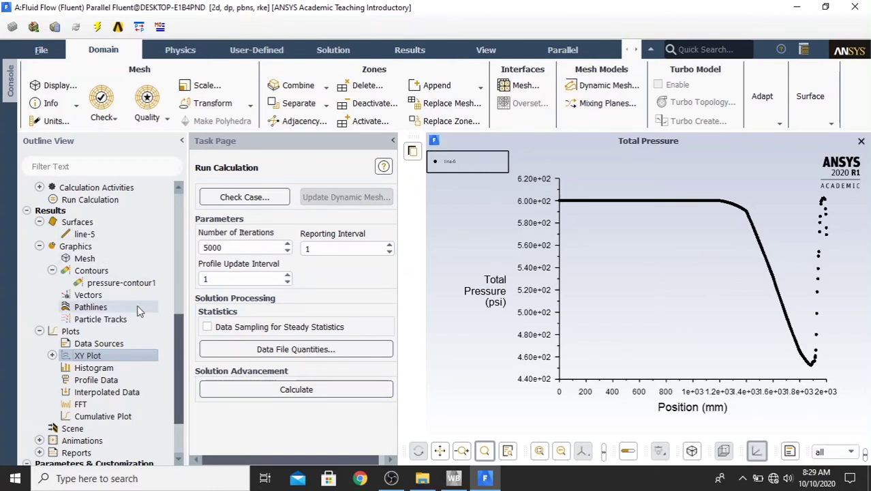
# Begin another Line/Rake surface, then cancel it without creating anything
pyautogui.click(88, 224)
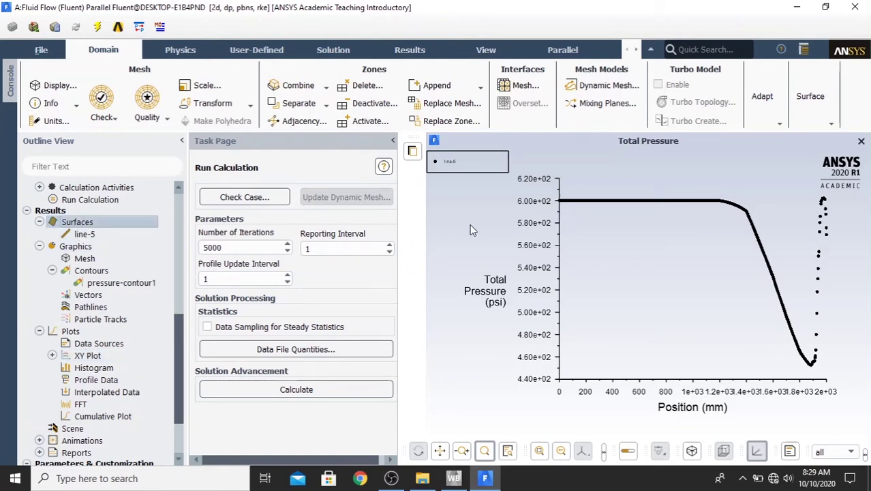
pyautogui.rightClick(65, 224)
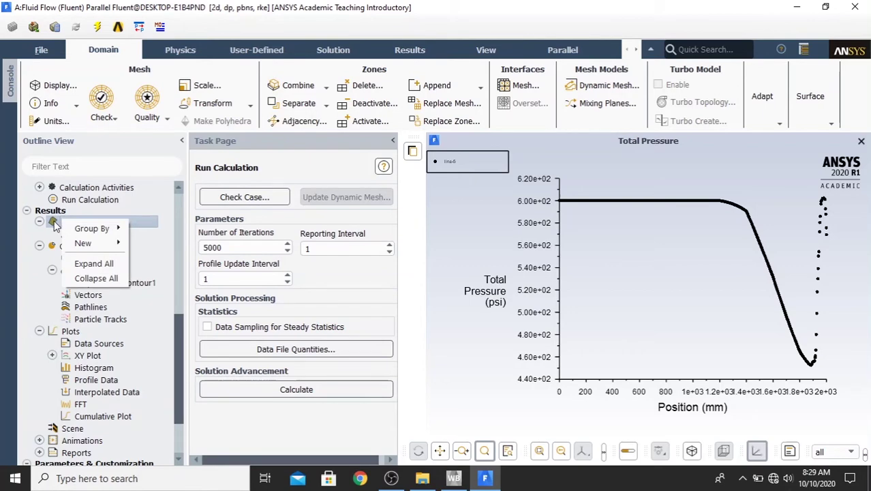
pyautogui.moveTo(83, 245)
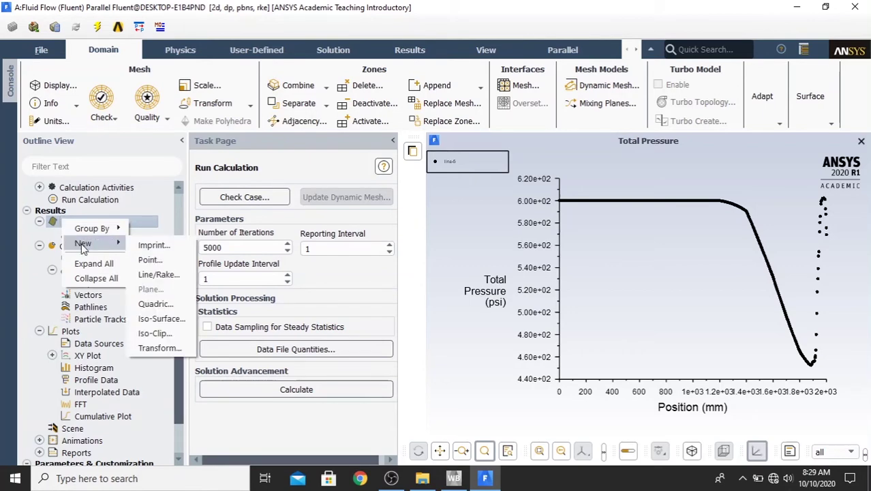
pyautogui.click(157, 274)
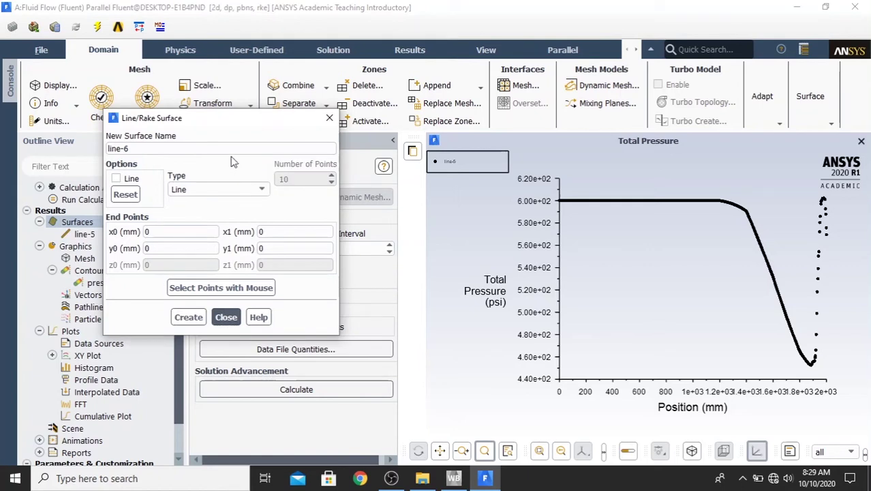
pyautogui.moveTo(218, 122); pyautogui.dragTo(343, 122)
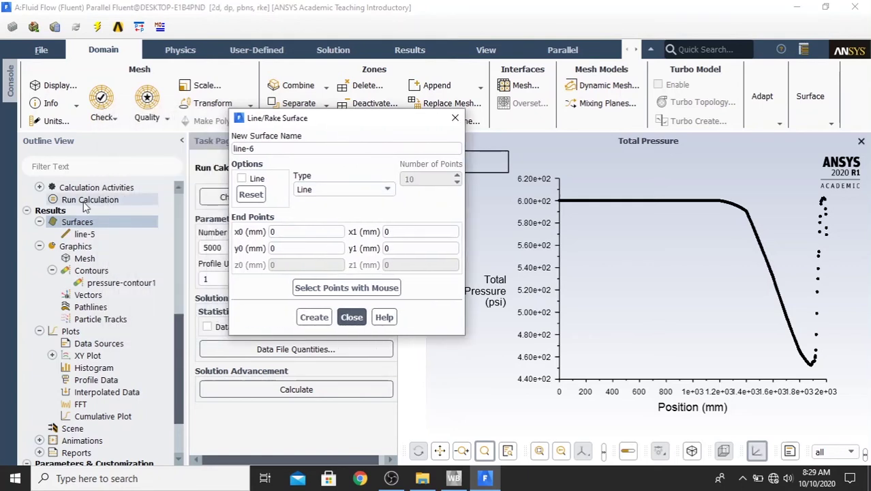
pyautogui.click(353, 318)
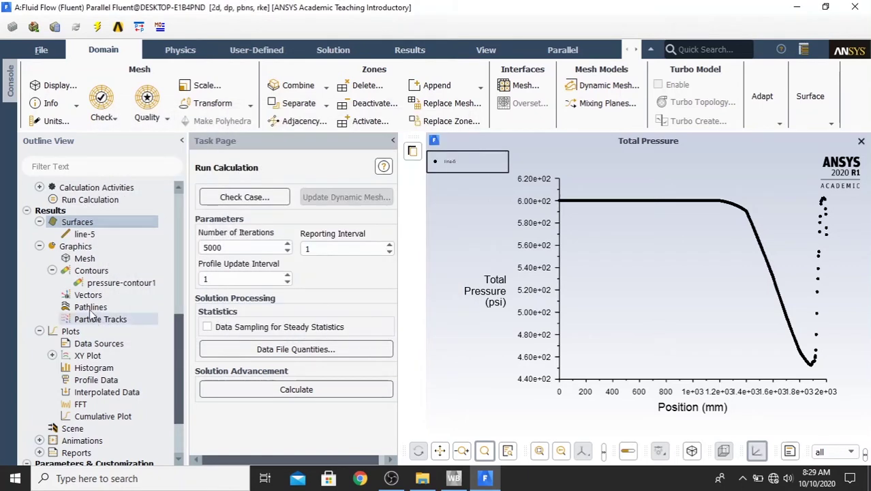
# Redisplay the pressure-contour1 total pressure contour and zoom in on the pipe
pyautogui.doubleClick(121, 282)
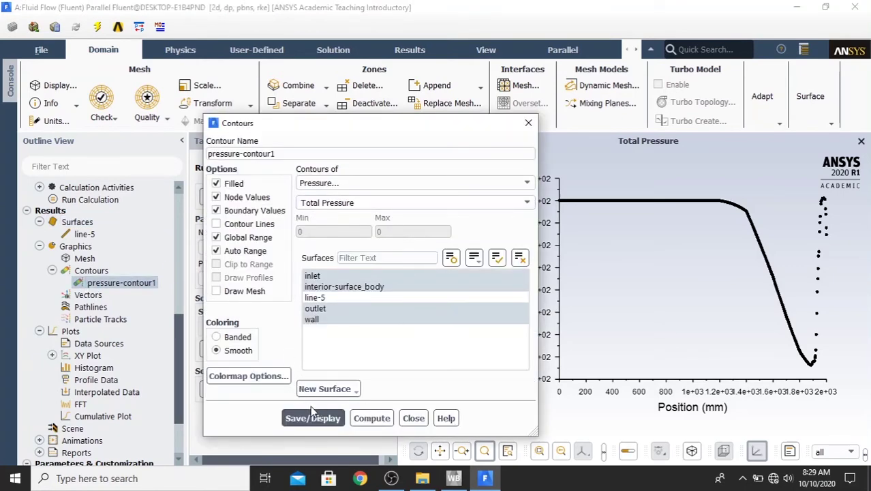
pyautogui.click(329, 418)
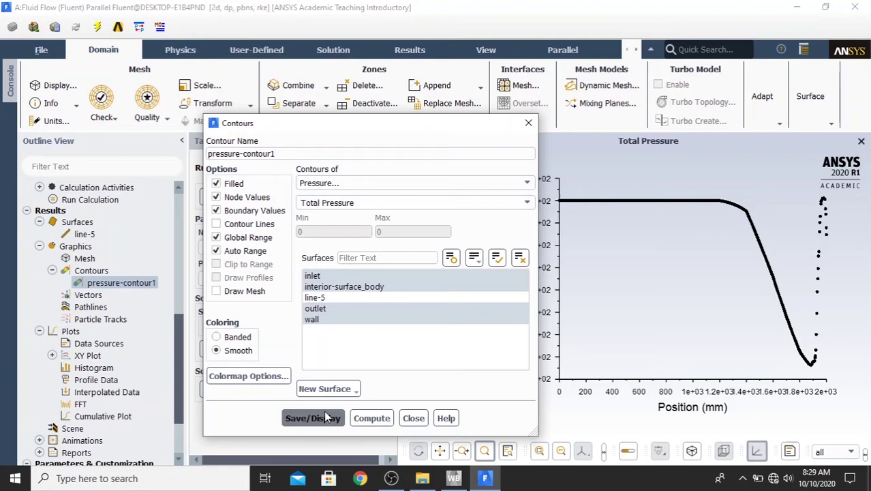
pyautogui.click(415, 418)
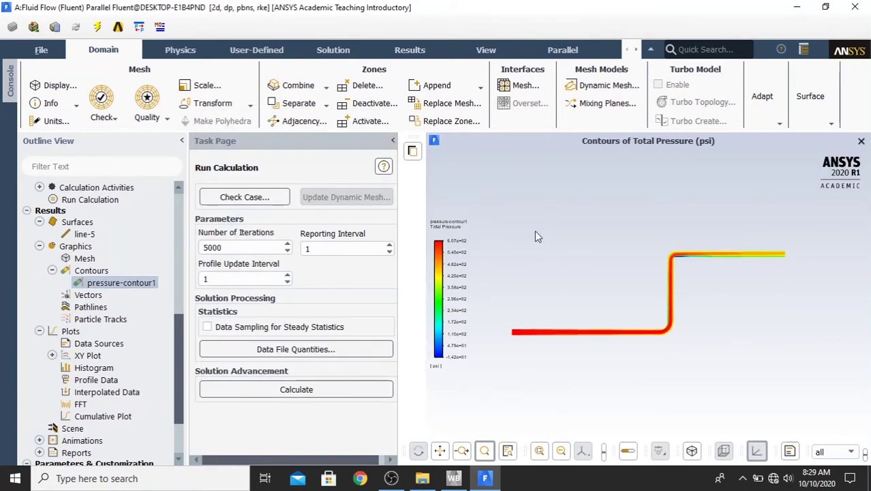
pyautogui.moveTo(511, 226); pyautogui.dragTo(822, 385)
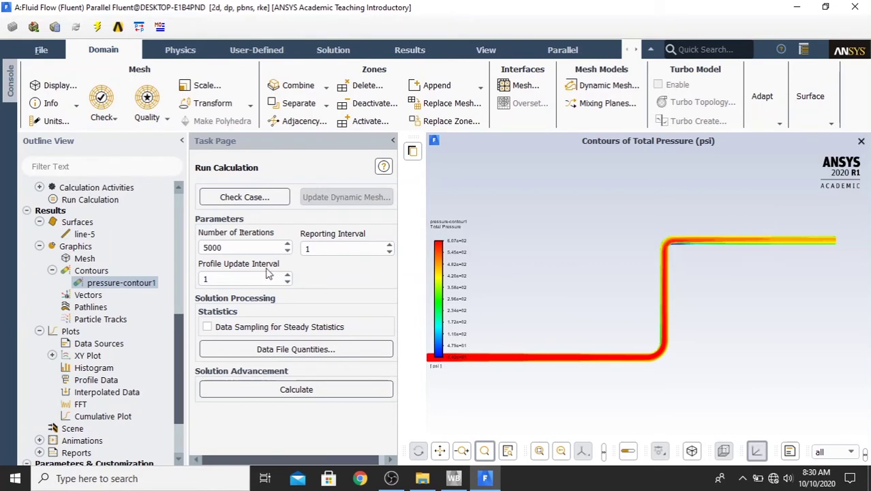
# Create line-6 from mouse-picked points (2037.21, 117.2138) to (2042.682, 894.3332) mm
pyautogui.click(77, 223)
pyautogui.rightClick(85, 226)
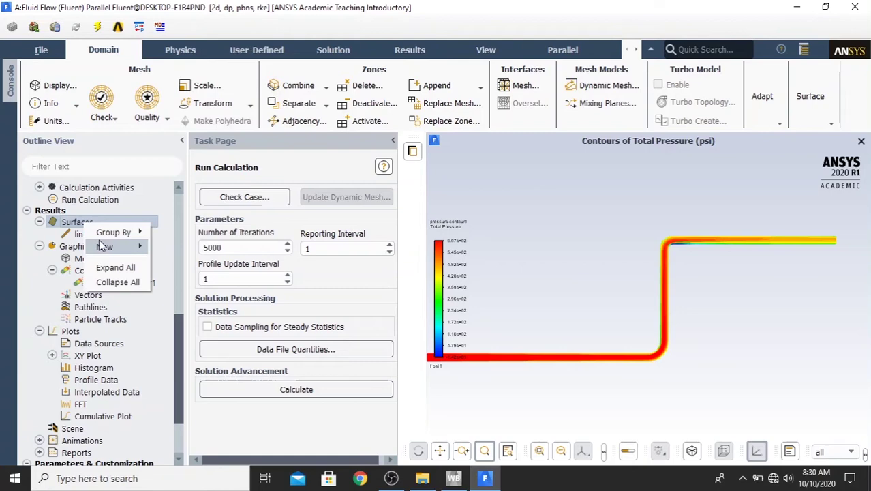
pyautogui.moveTo(104, 247)
pyautogui.click(181, 279)
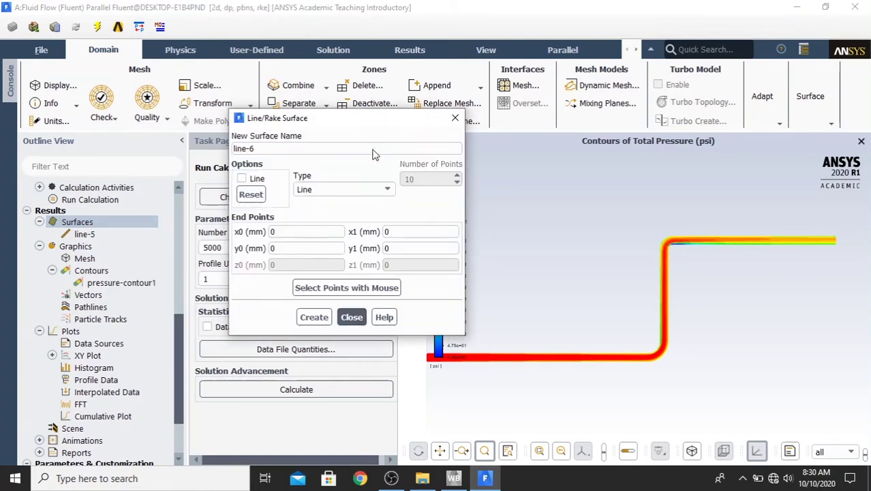
pyautogui.click(347, 287)
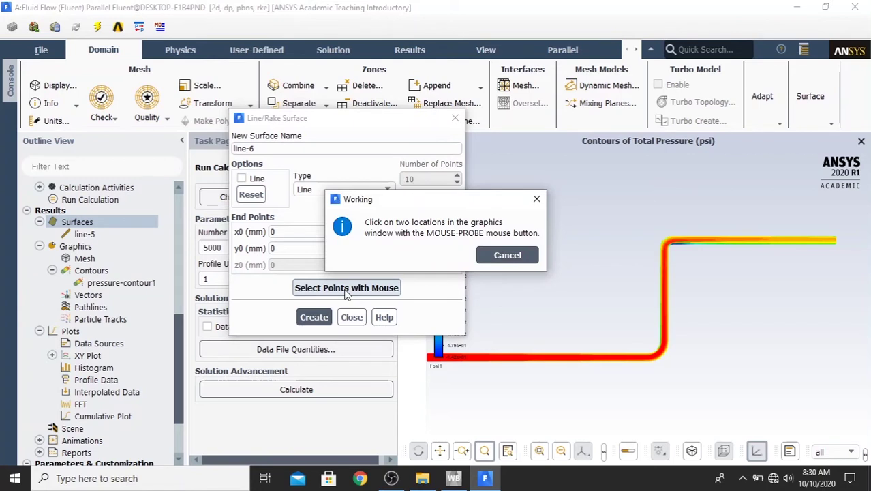
pyautogui.moveTo(456, 201); pyautogui.dragTo(317, 220)
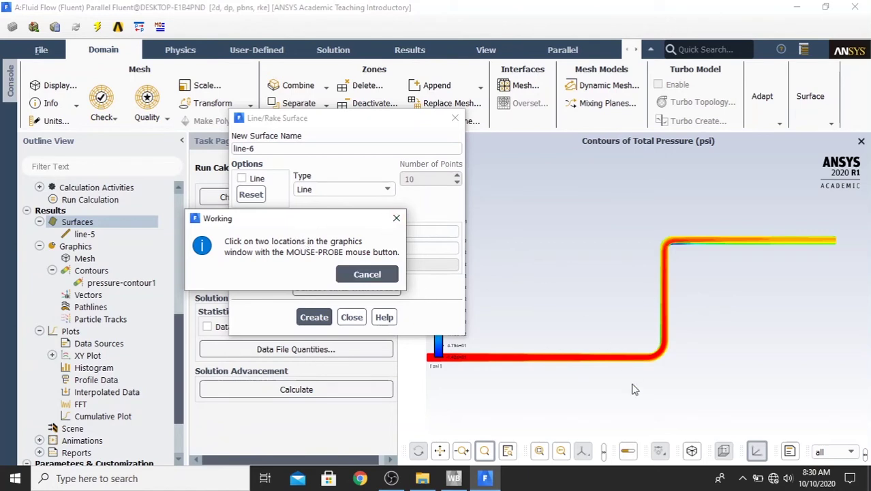
pyautogui.rightClick(666, 346)
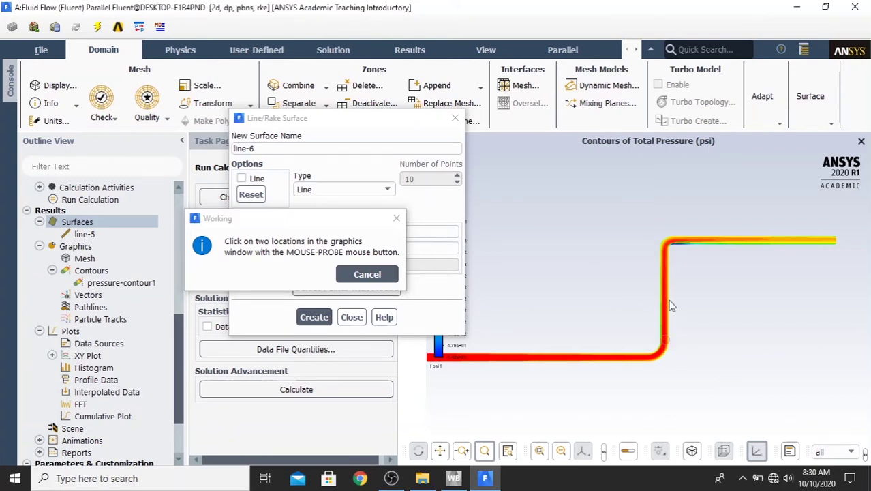
pyautogui.rightClick(667, 254)
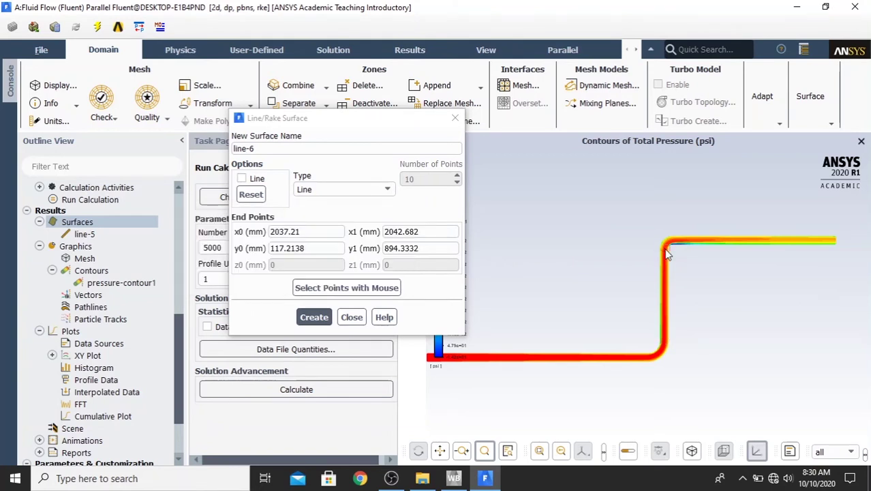
pyautogui.click(312, 320)
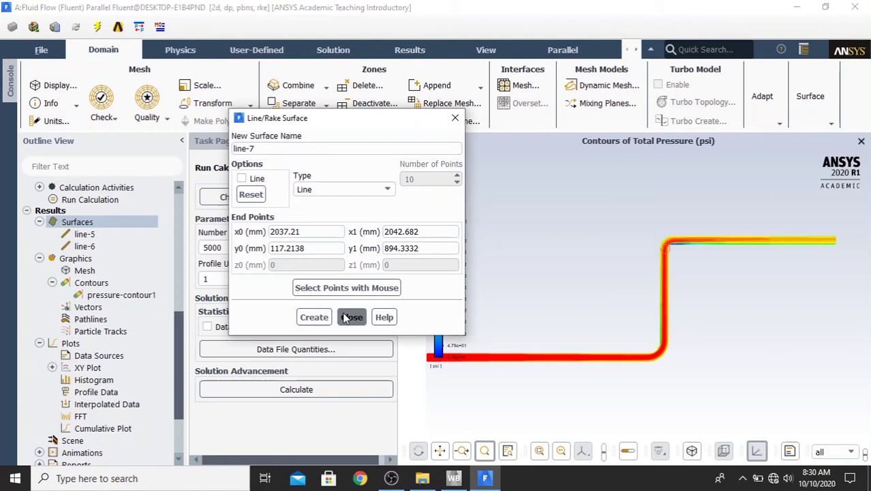
pyautogui.click(351, 316)
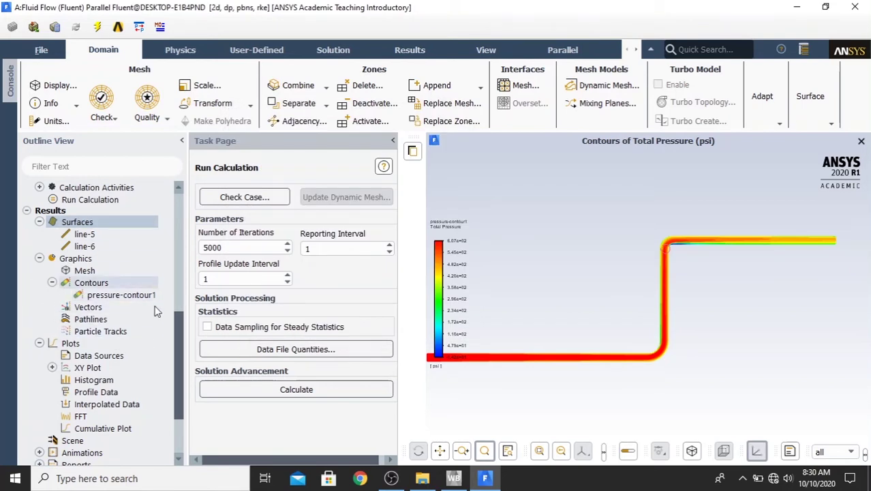
# Plot Total Pressure on the Y axis along the line-6 surface in a new XY plot
pyautogui.click(88, 367)
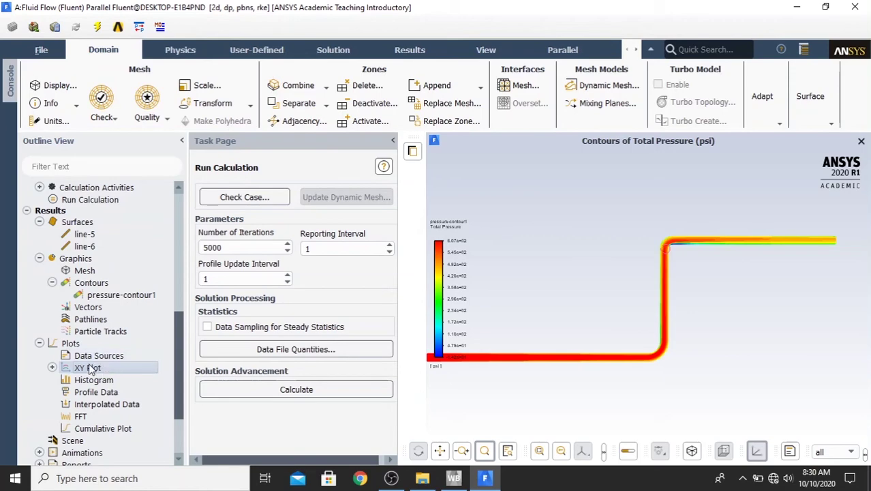
pyautogui.rightClick(91, 369)
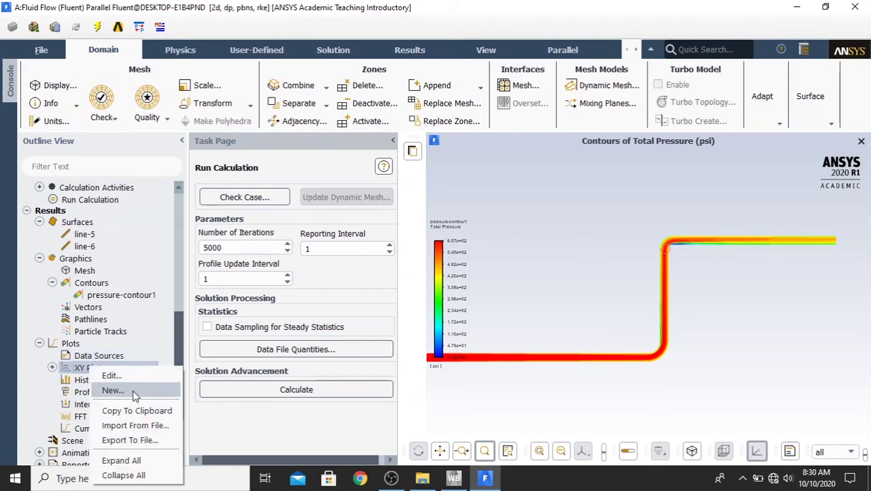
pyautogui.click(114, 390)
pyautogui.moveTo(153, 86); pyautogui.dragTo(397, 85)
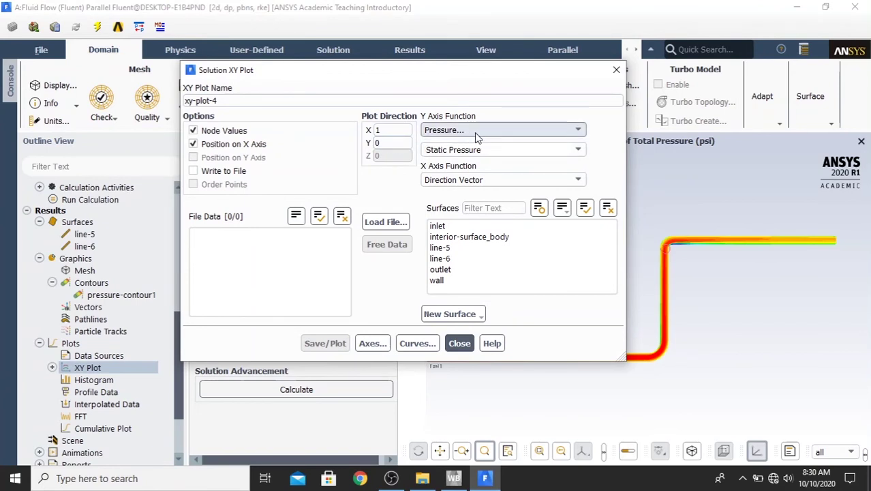
pyautogui.click(577, 149)
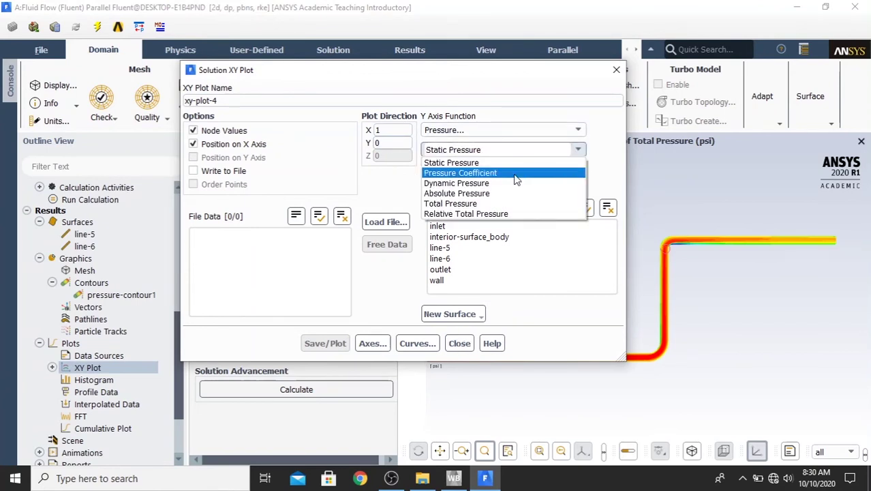
pyautogui.click(482, 203)
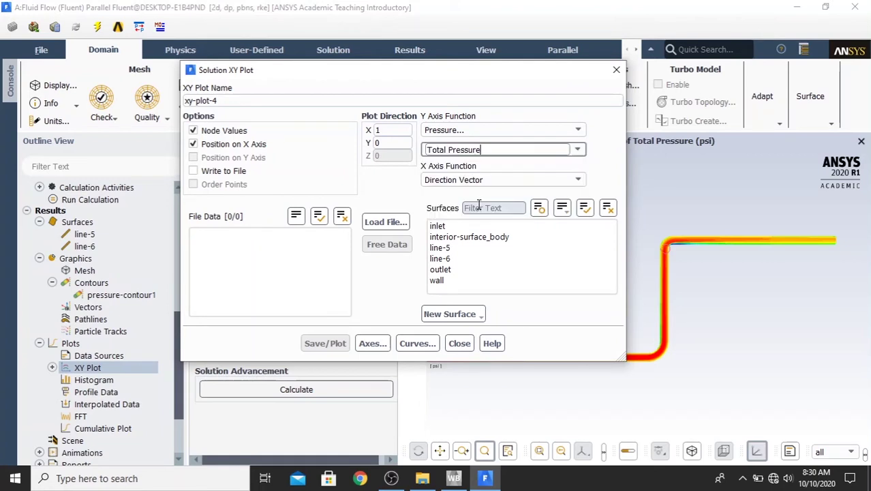
pyautogui.click(480, 261)
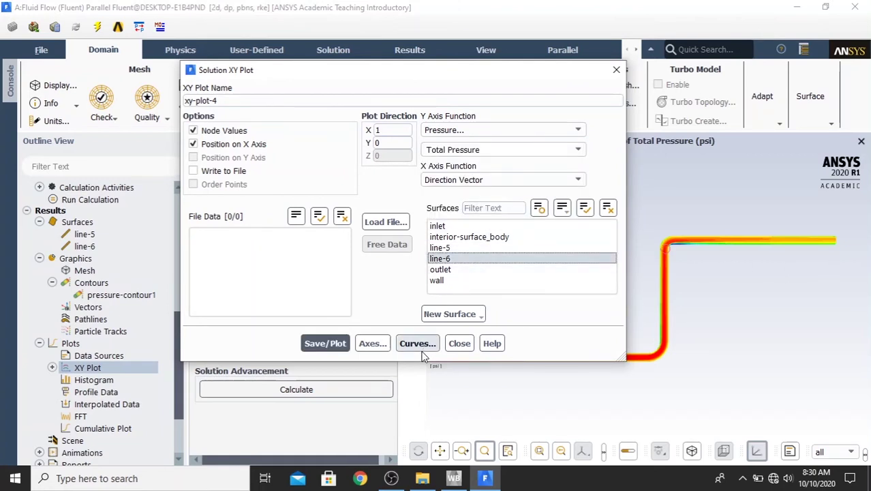
pyautogui.click(319, 346)
pyautogui.moveTo(423, 75); pyautogui.dragTo(245, 76)
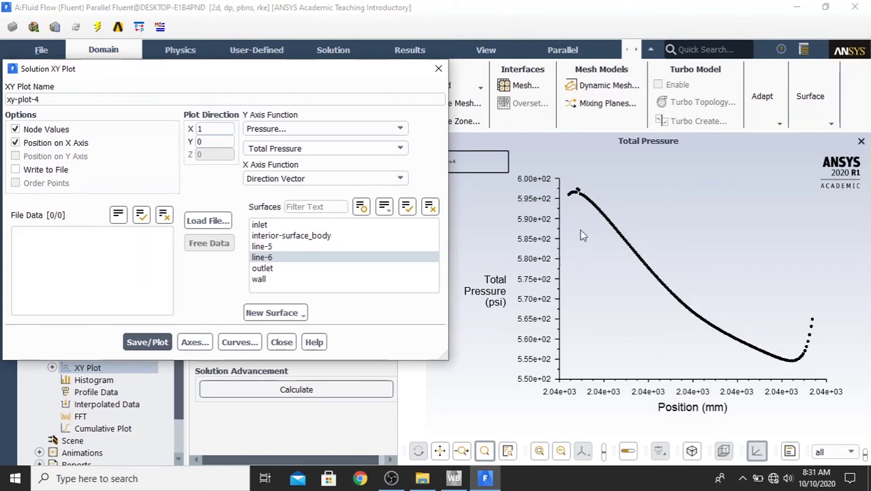
# Close the Solution XY Plot settings and bring up the File menu's export options
pyautogui.click(281, 342)
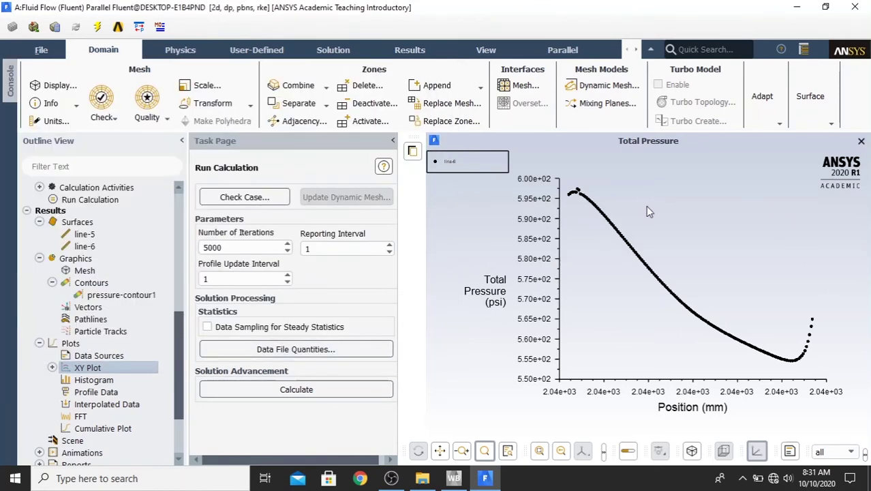
pyautogui.click(43, 52)
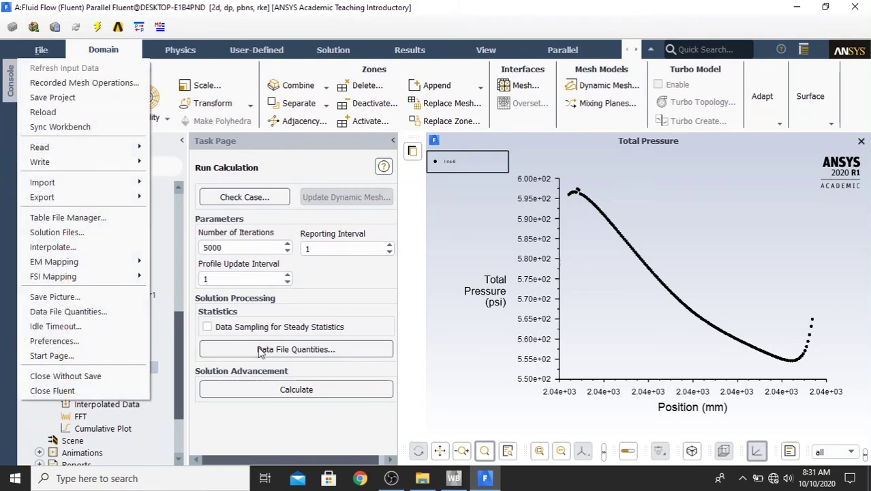
pyautogui.moveTo(110, 187)
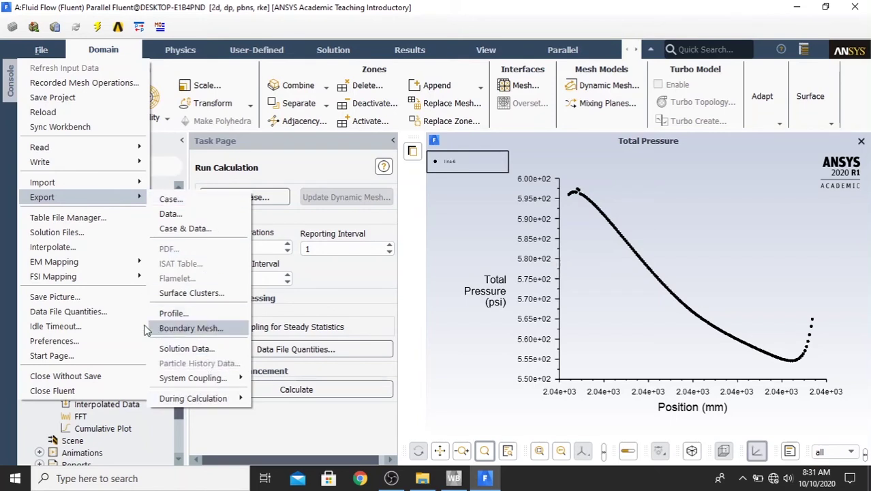
# Set the picture export to Color JPEG, landscape orientation, with a white background
pyautogui.click(78, 298)
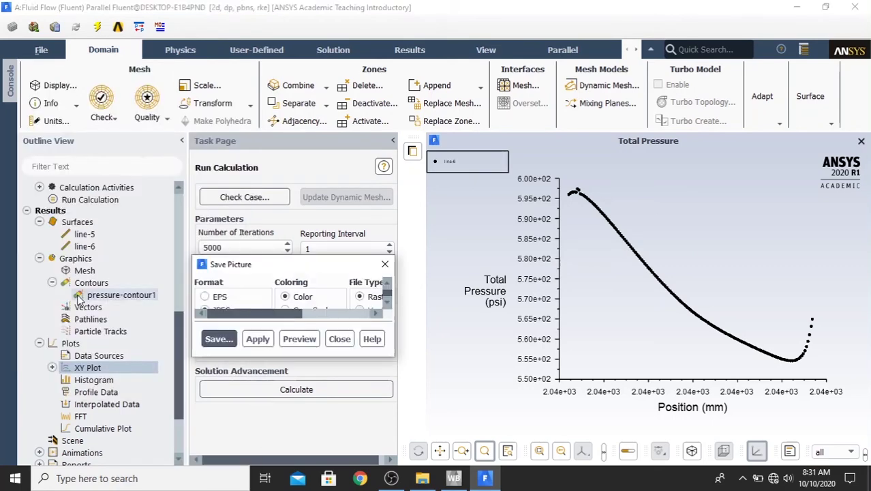
pyautogui.moveTo(304, 271); pyautogui.dragTo(306, 141)
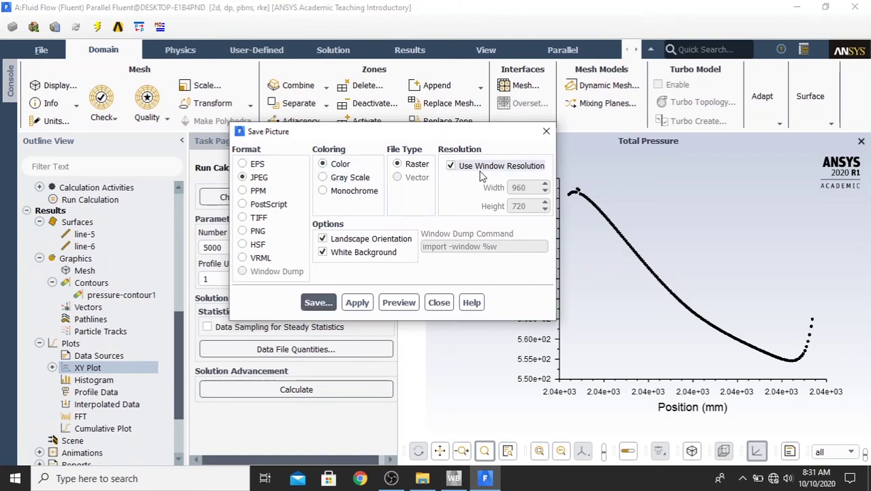
pyautogui.click(451, 165)
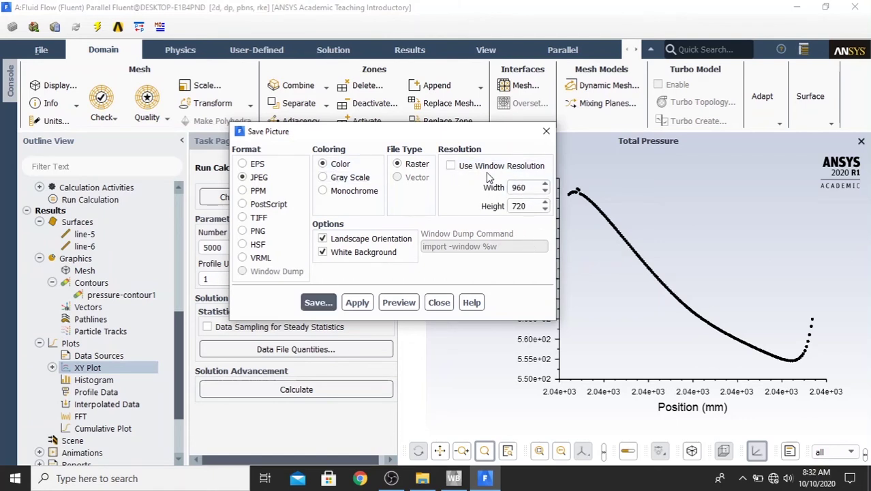
pyautogui.click(466, 169)
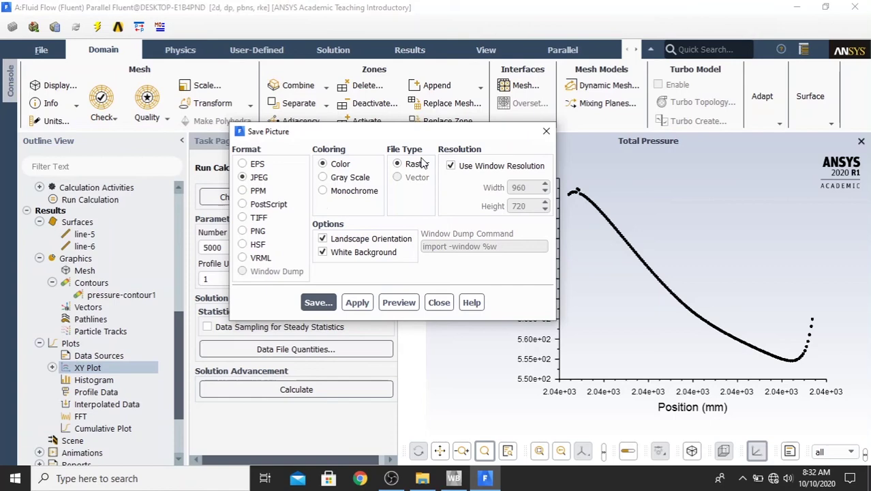
pyautogui.click(416, 308)
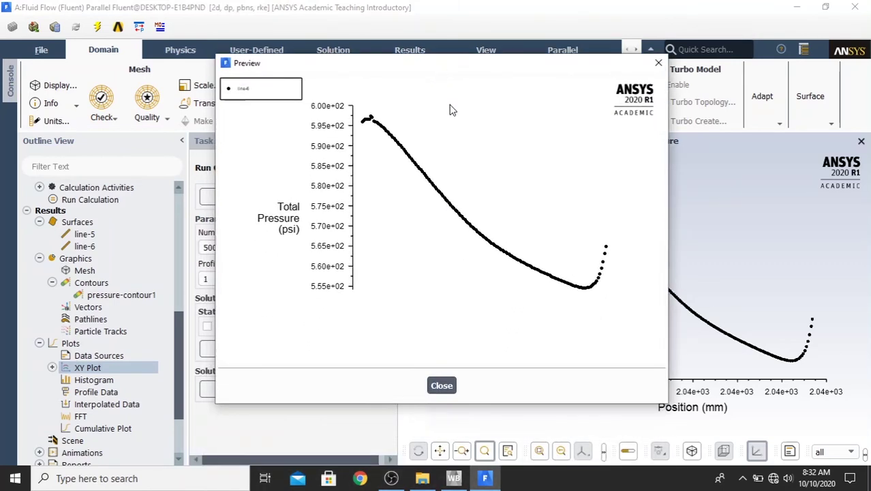
pyautogui.click(439, 385)
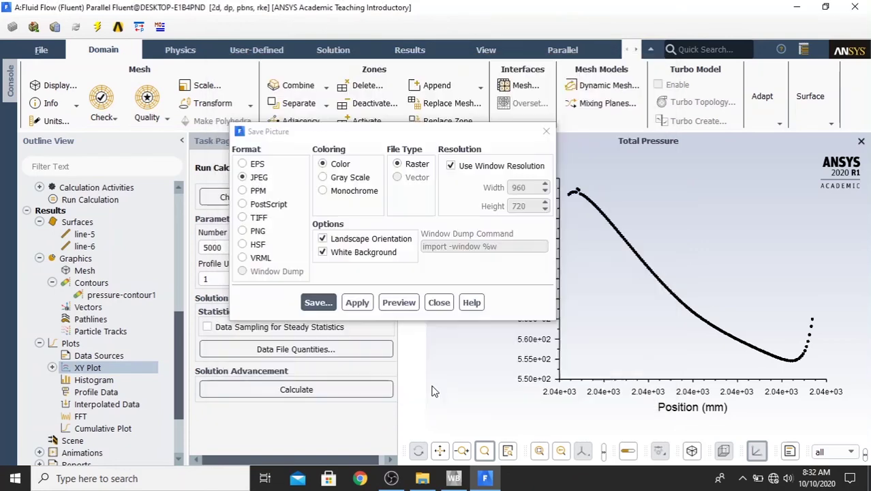
pyautogui.click(322, 239)
pyautogui.click(338, 238)
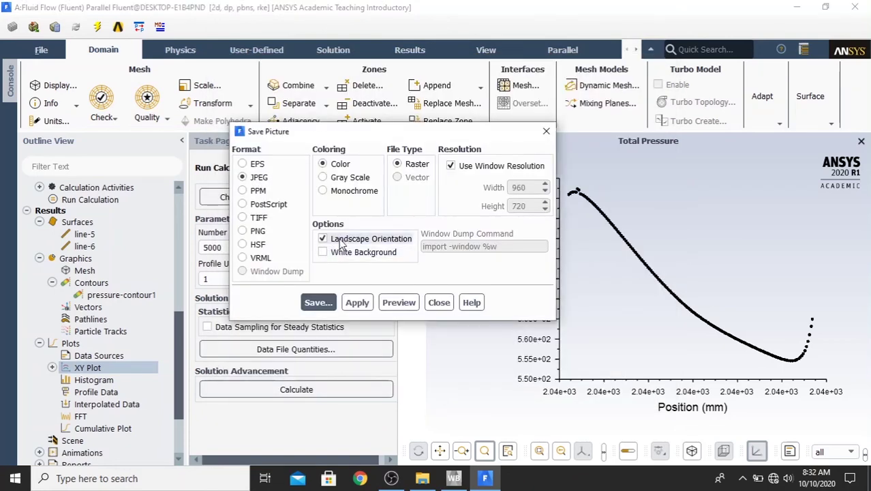
pyautogui.click(318, 302)
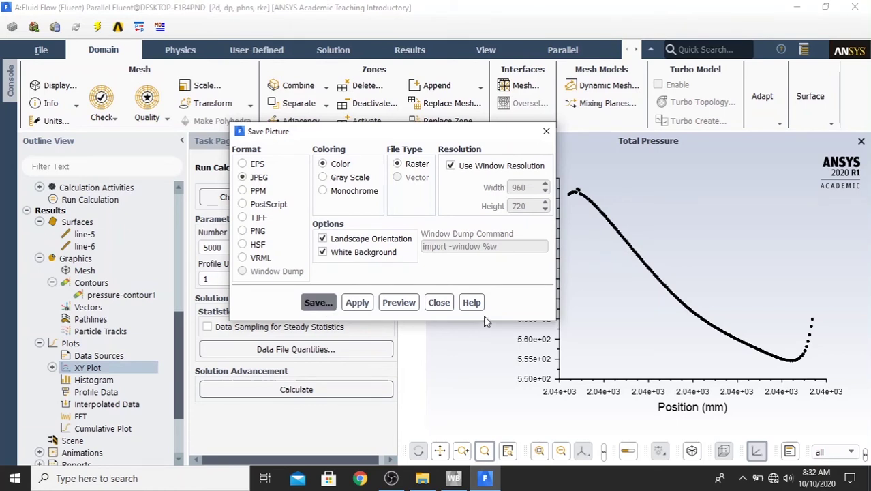
# Save the plot as FFF-Setup-Output.jpg and close Save Picture
pyautogui.click(325, 308)
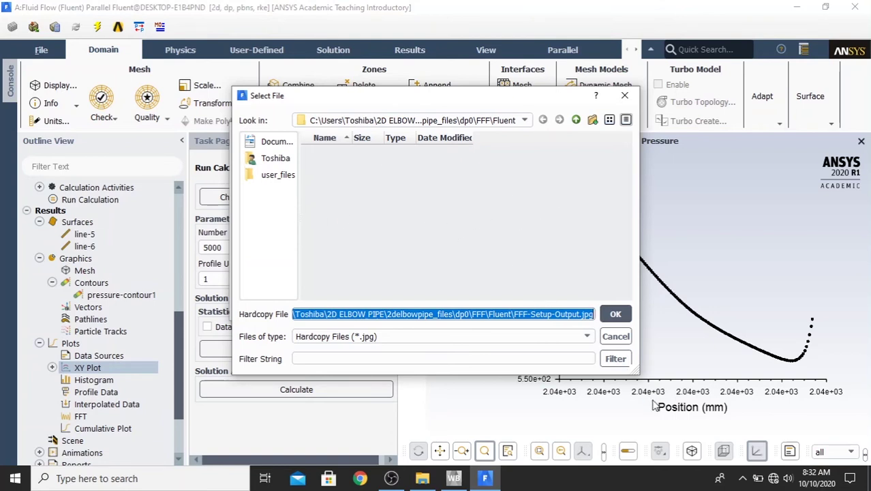
pyautogui.click(615, 314)
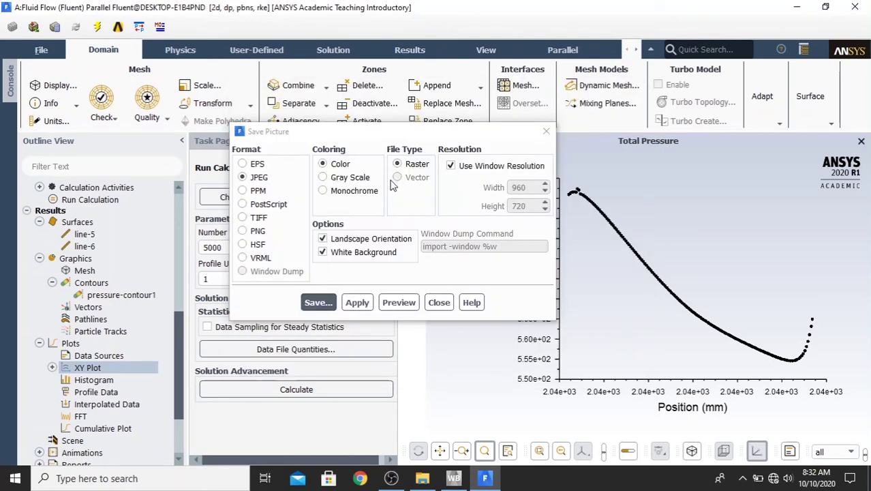
pyautogui.click(440, 305)
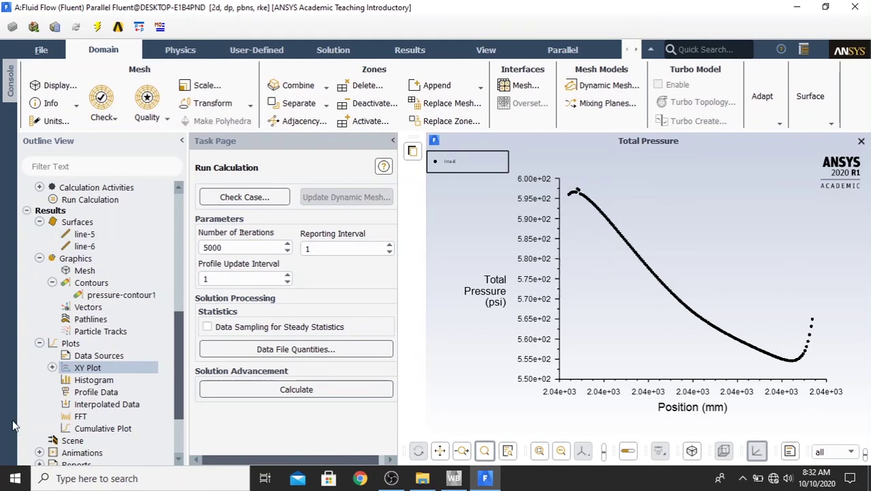
# Bring up a new Static Pressure XY plot, xy-plot-5, and its Curves styling options
pyautogui.rightClick(94, 374)
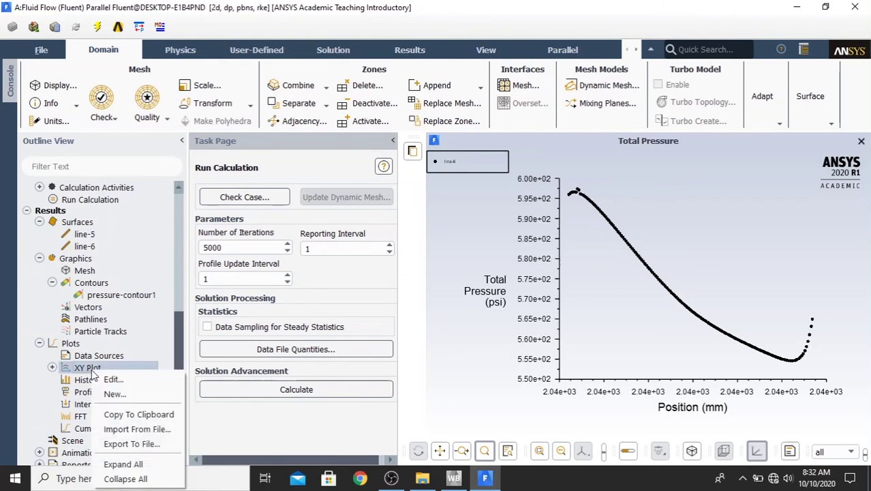
pyautogui.click(84, 371)
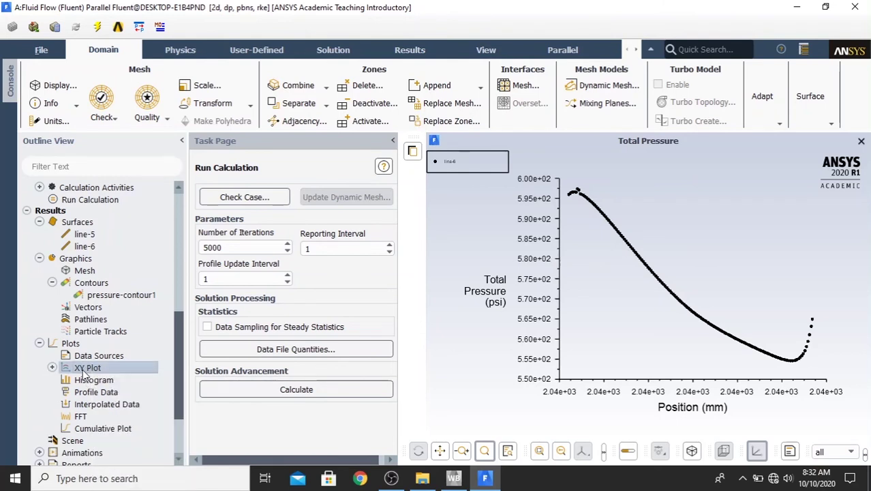
pyautogui.doubleClick(84, 371)
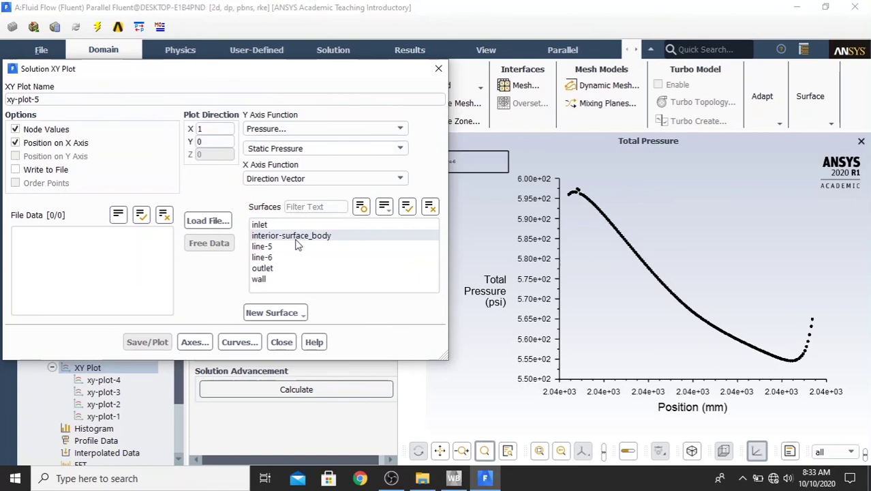
pyautogui.click(253, 346)
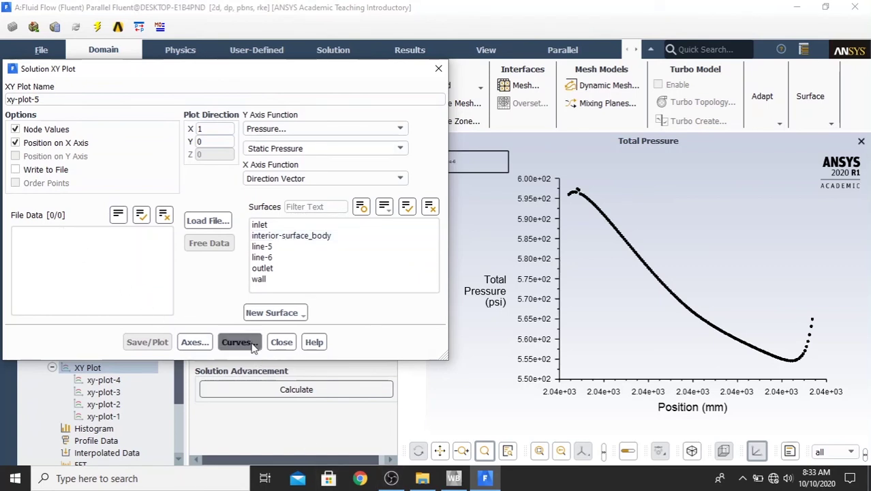
# Give curve 0 dark blue x markers and apply them
pyautogui.moveTo(258, 267); pyautogui.dragTo(393, 197)
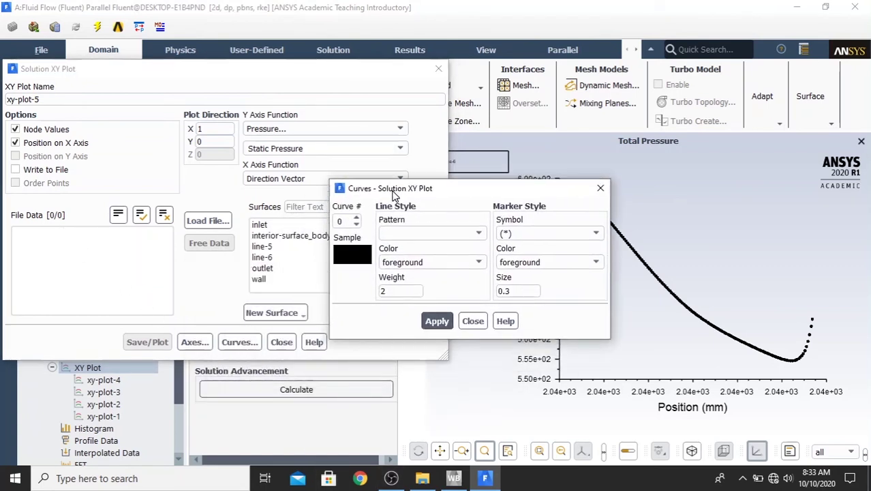
pyautogui.click(597, 233)
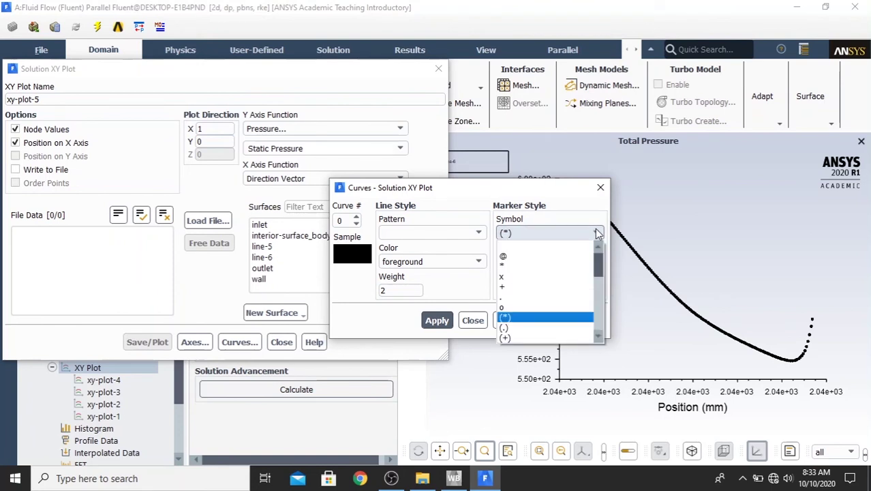
pyautogui.click(559, 277)
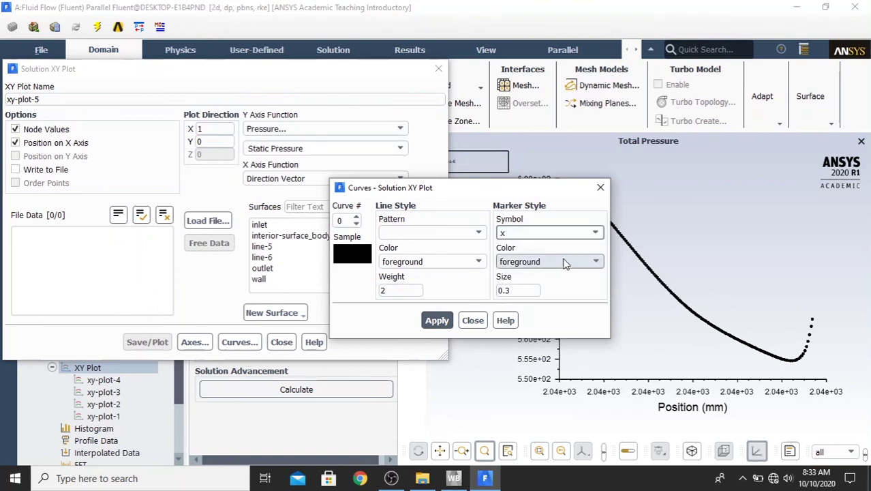
pyautogui.click(564, 262)
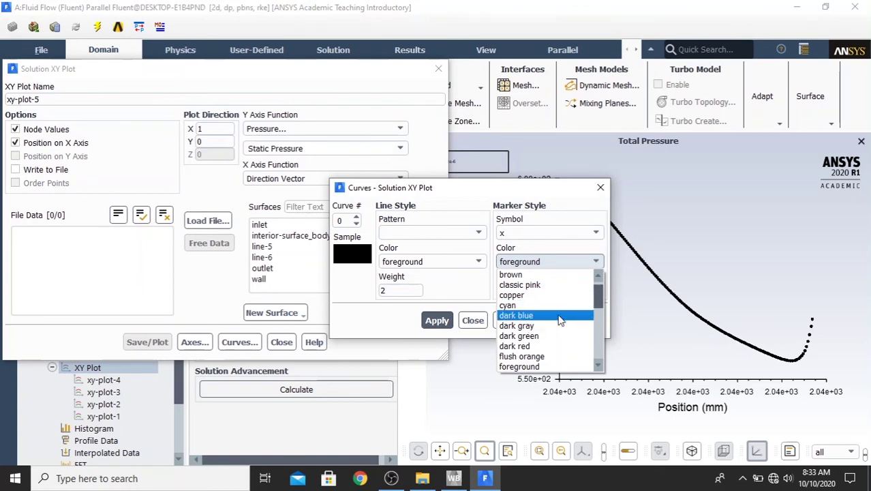
pyautogui.click(560, 317)
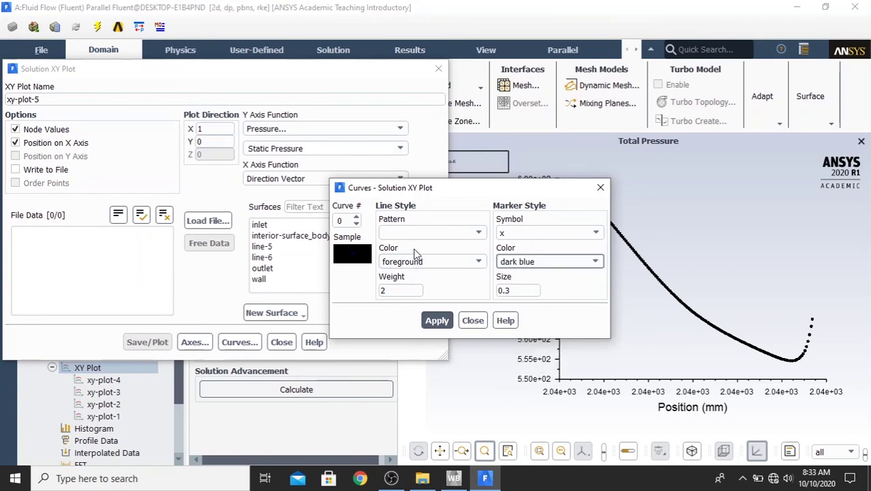
pyautogui.click(437, 320)
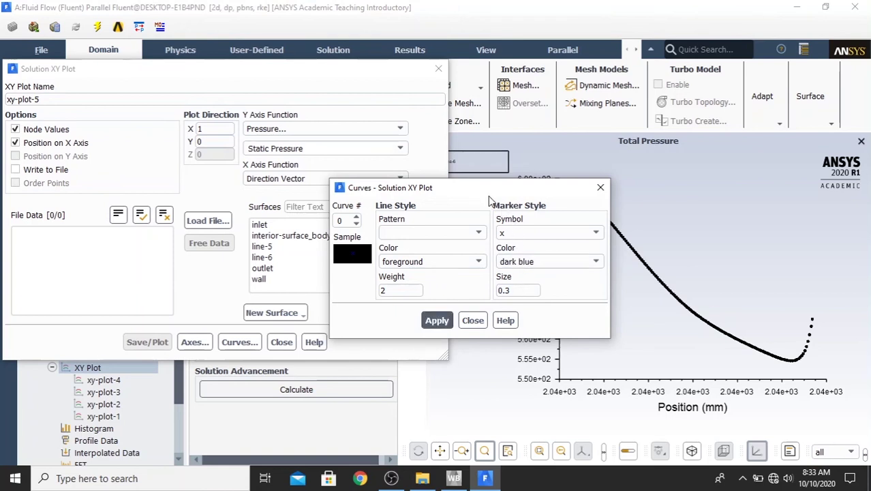
# Set curve 0's line colour to dark blue, keeping the pattern, and apply
pyautogui.moveTo(481, 188); pyautogui.dragTo(362, 141)
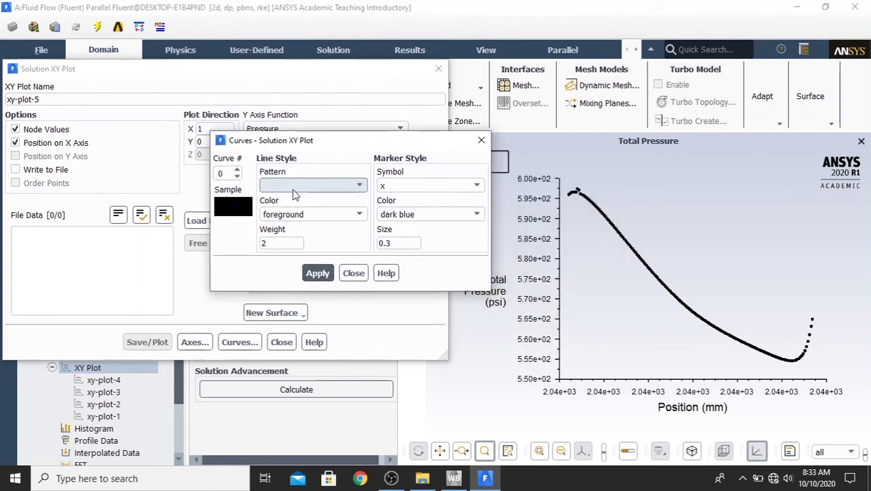
pyautogui.click(344, 186)
pyautogui.click(293, 195)
pyautogui.click(308, 217)
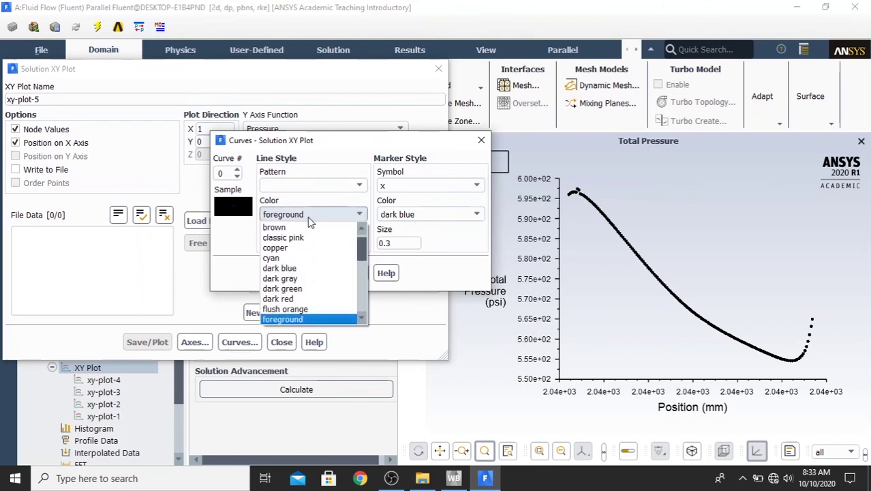
pyautogui.click(346, 216)
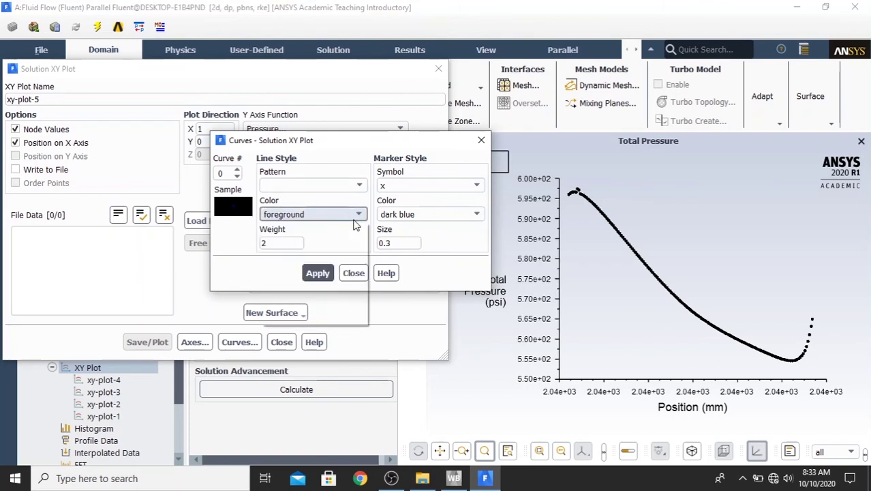
pyautogui.click(355, 216)
pyautogui.scroll(-1, 363, 256)
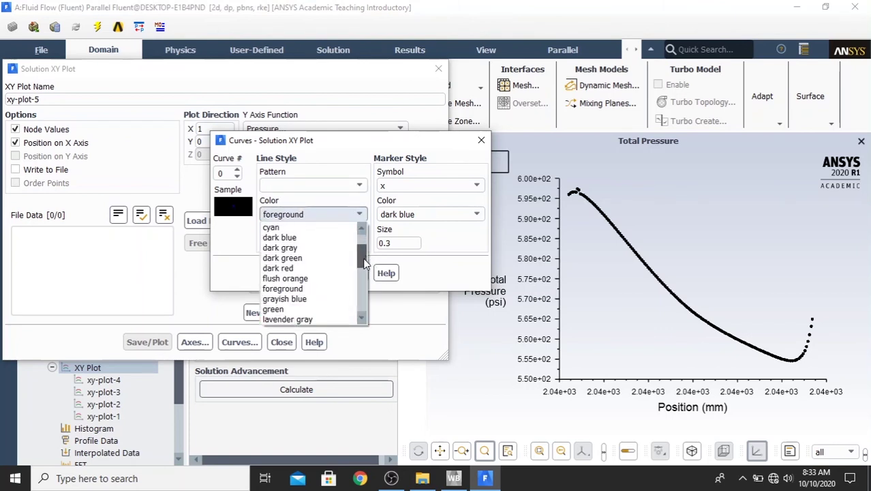
pyautogui.scroll(2, 362, 255)
pyautogui.moveTo(363, 255)
pyautogui.mouseDown()
pyautogui.moveTo(363, 265)
pyautogui.moveTo(363, 251)
pyautogui.mouseUp()
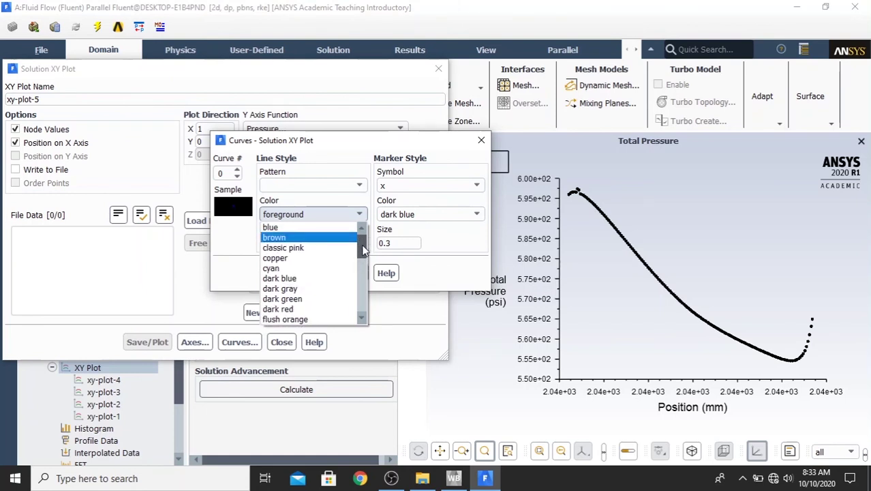
pyautogui.click(334, 279)
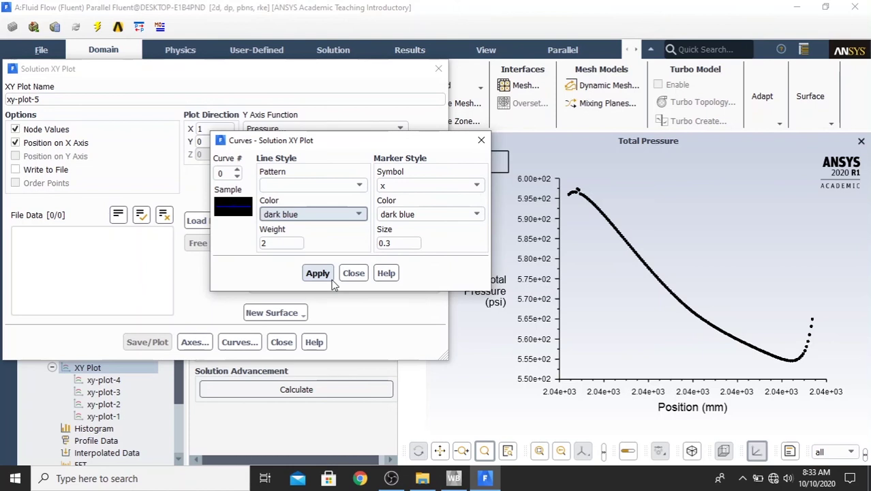
pyautogui.click(329, 275)
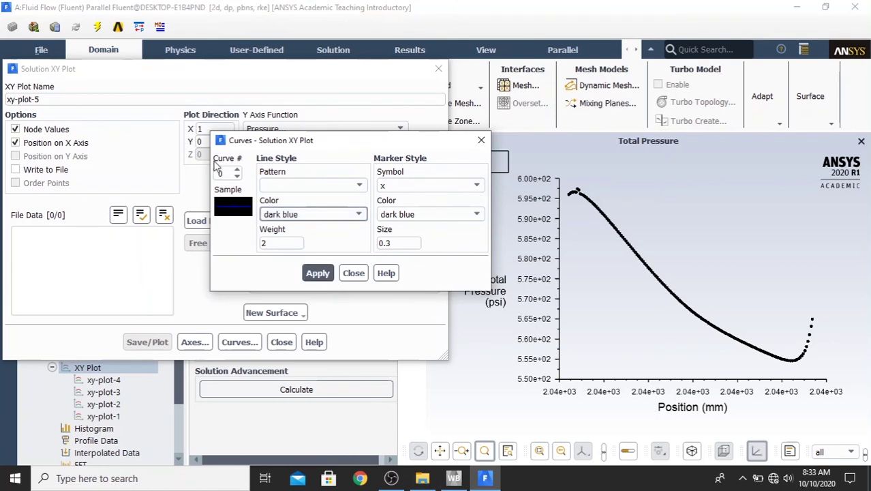
pyautogui.click(319, 275)
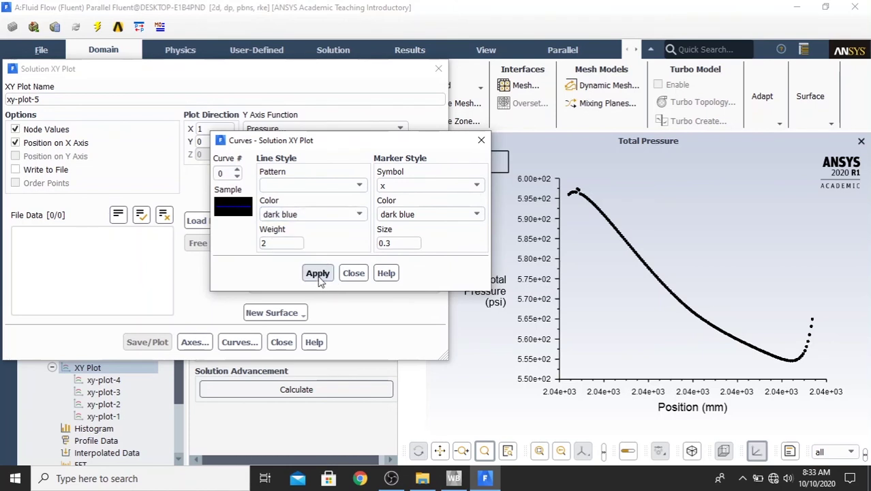
# Plot static pressure along line-6 as dark blue x markers, saved as xy-plot-5
pyautogui.click(355, 276)
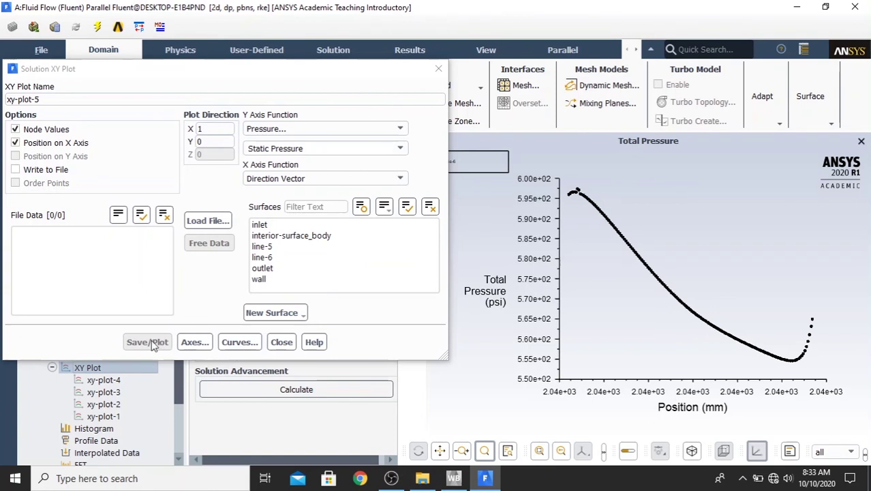
pyautogui.click(310, 259)
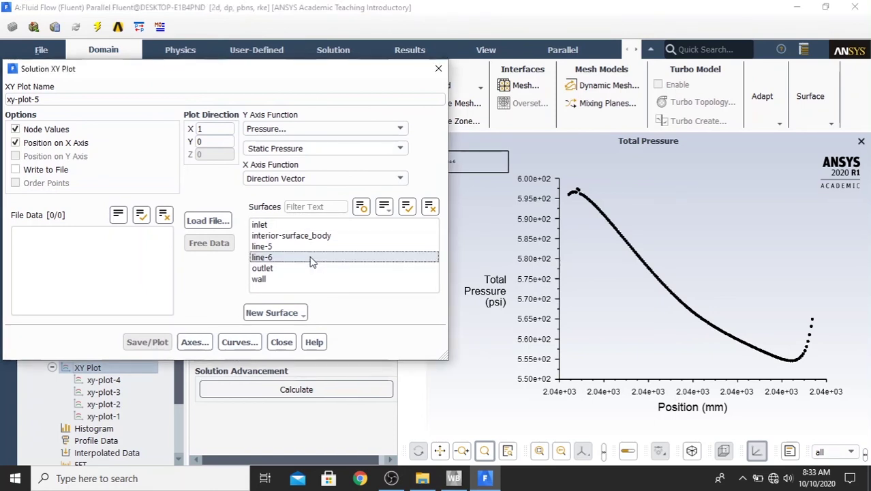
pyautogui.click(161, 343)
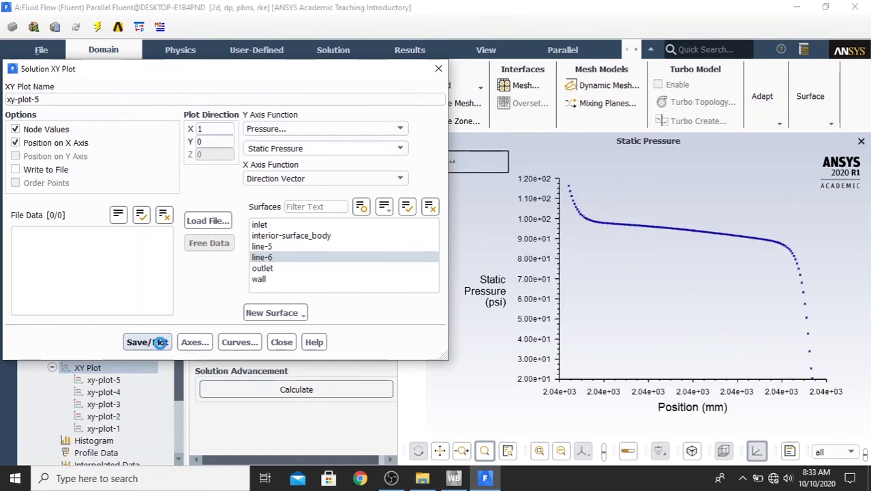
pyautogui.click(281, 342)
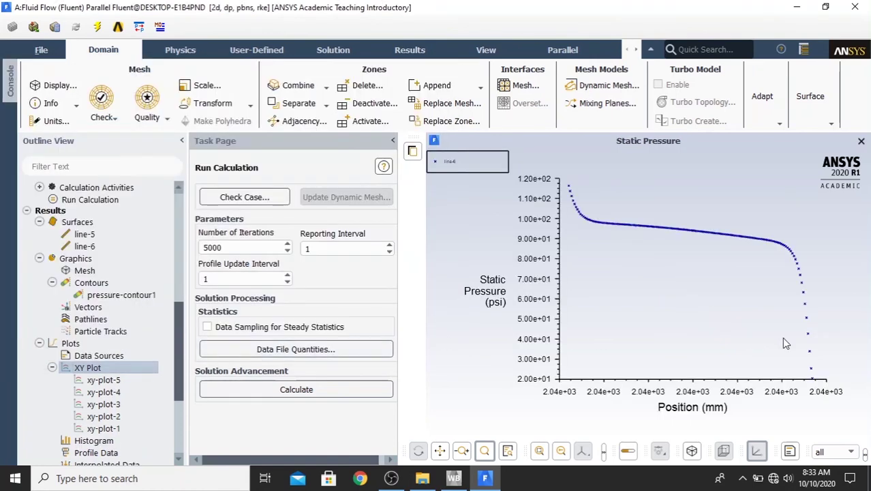